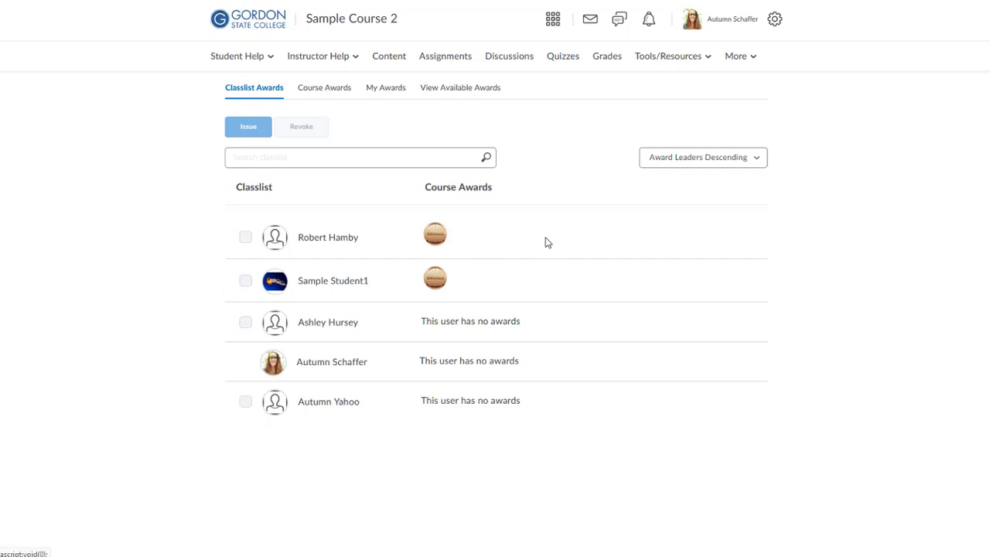
View a student's Bronze Award details, then switch to the Course Awards list
{"action": "left_click", "coordinate": [433, 240]}
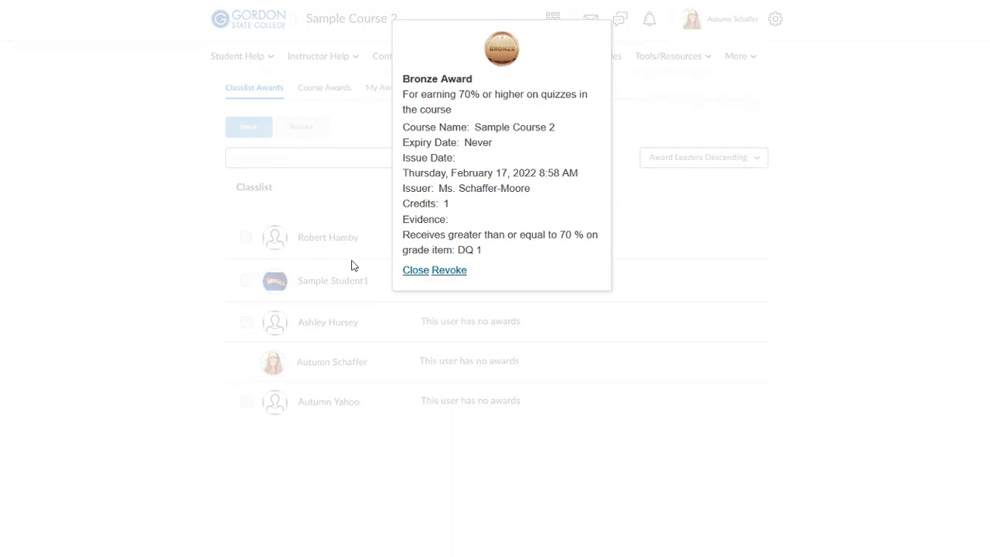
{"action": "left_click", "coordinate": [415, 271]}
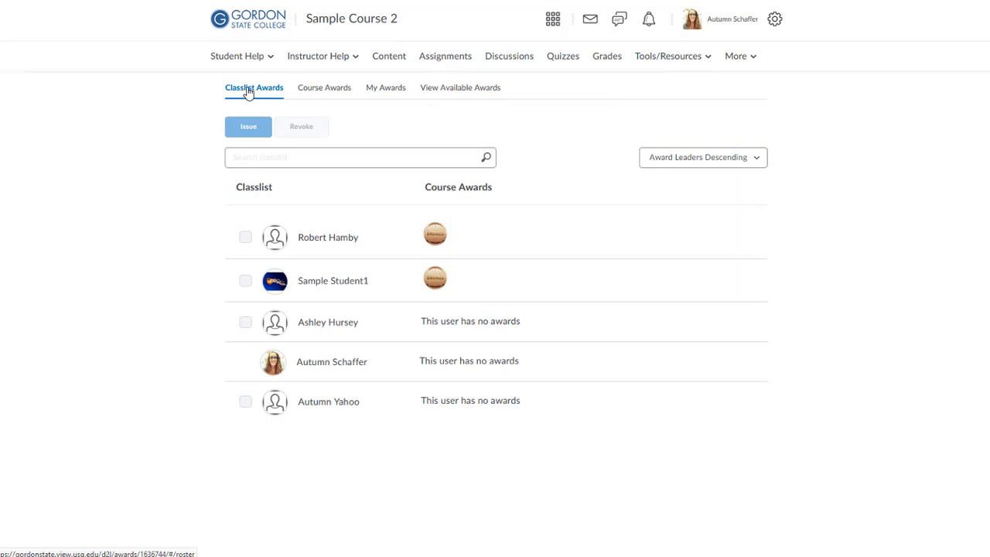
{"action": "left_click", "coordinate": [317, 95]}
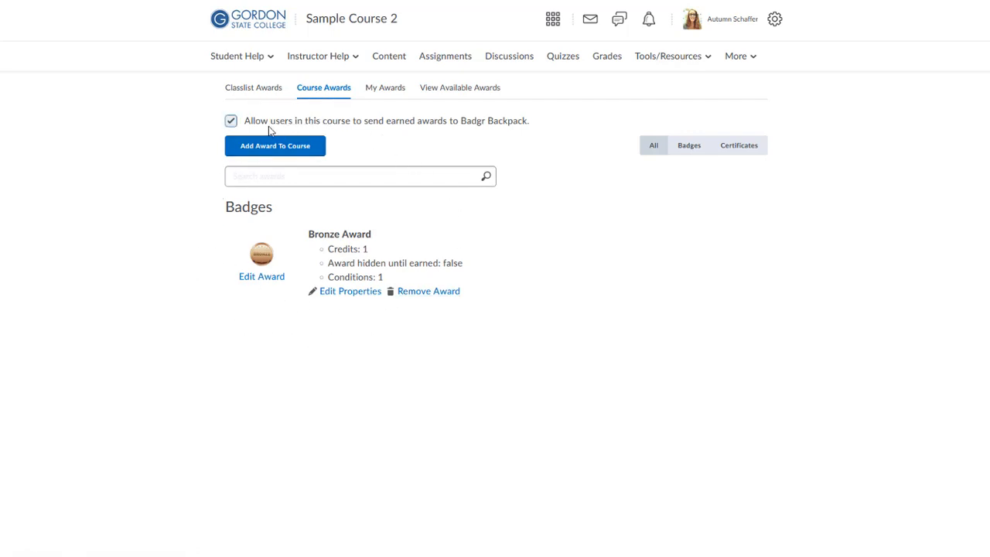
Show My Awards with LTO Online and three cybersecurity training certificates
{"action": "left_click", "coordinate": [398, 89]}
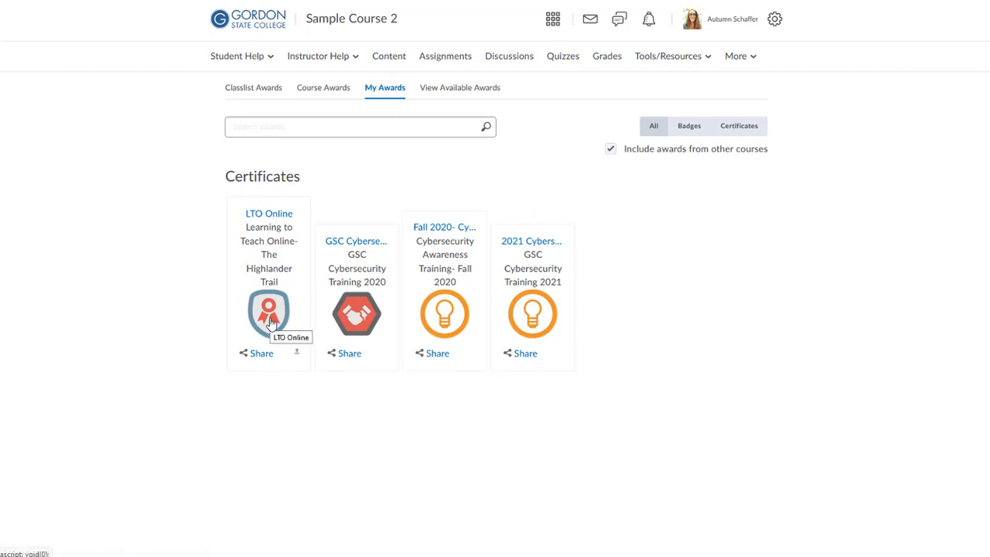
Check the LTO Online certificate details, then go back to Course Awards
{"action": "left_click", "coordinate": [268, 220]}
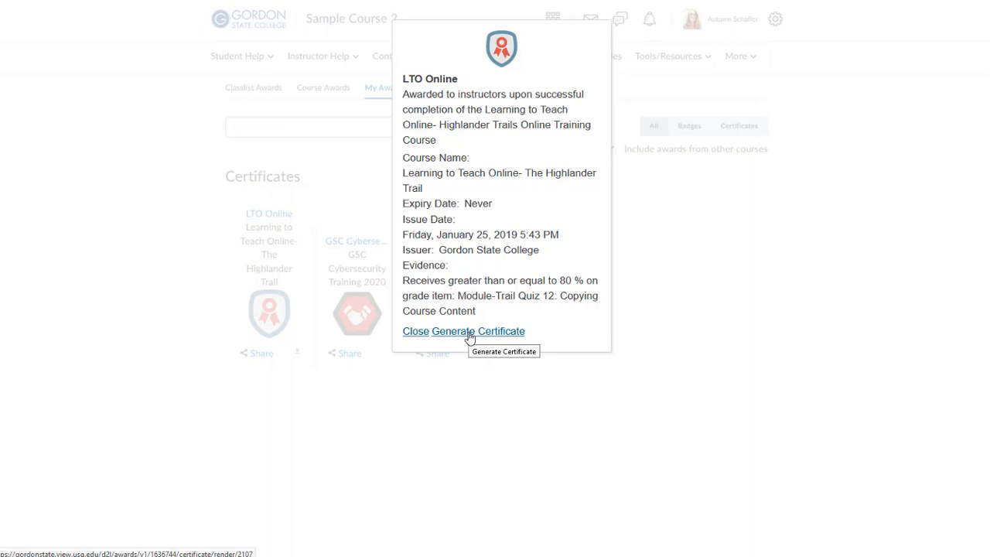
{"action": "left_click", "coordinate": [414, 332]}
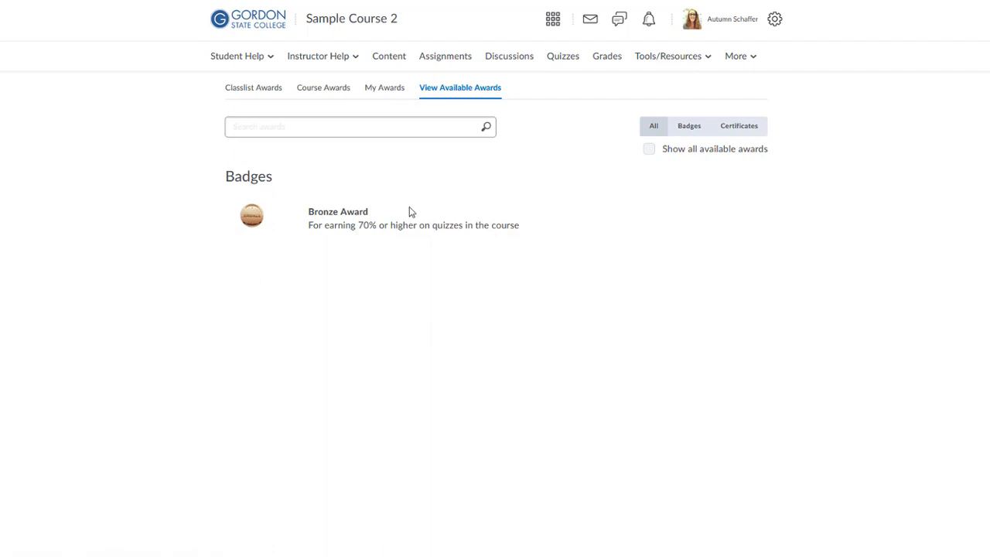
{"action": "left_click", "coordinate": [314, 91]}
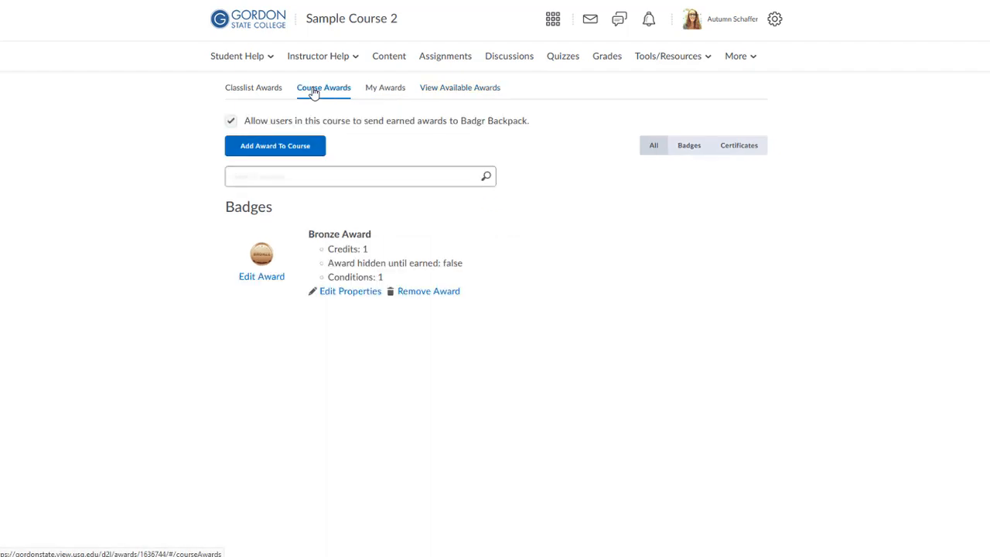
Browse the certificates and badges available to add to Sample Course 2, ticking EDUC 2110
{"action": "left_click", "coordinate": [277, 147]}
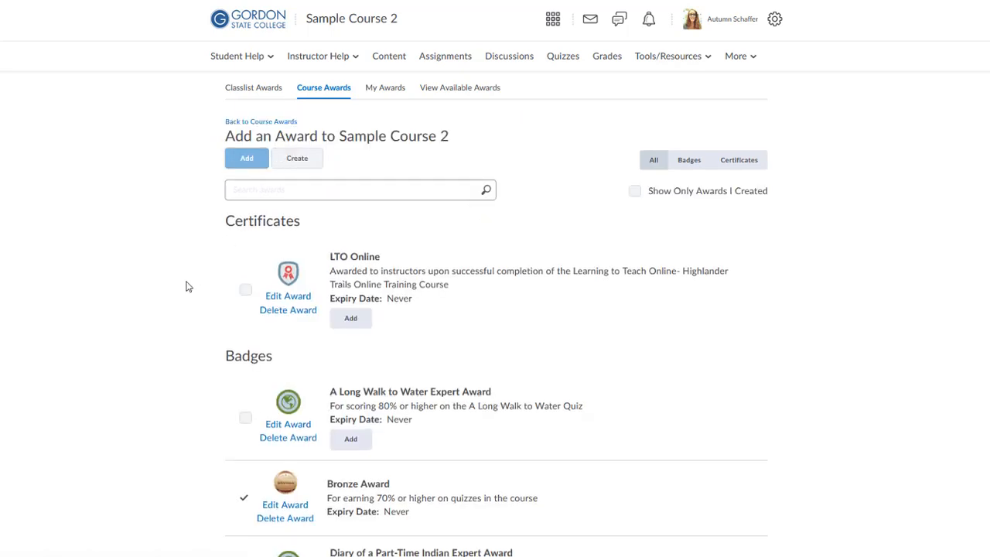
{"action": "scroll", "coordinate": [186, 287], "scroll_direction": "down", "scroll_amount": 1}
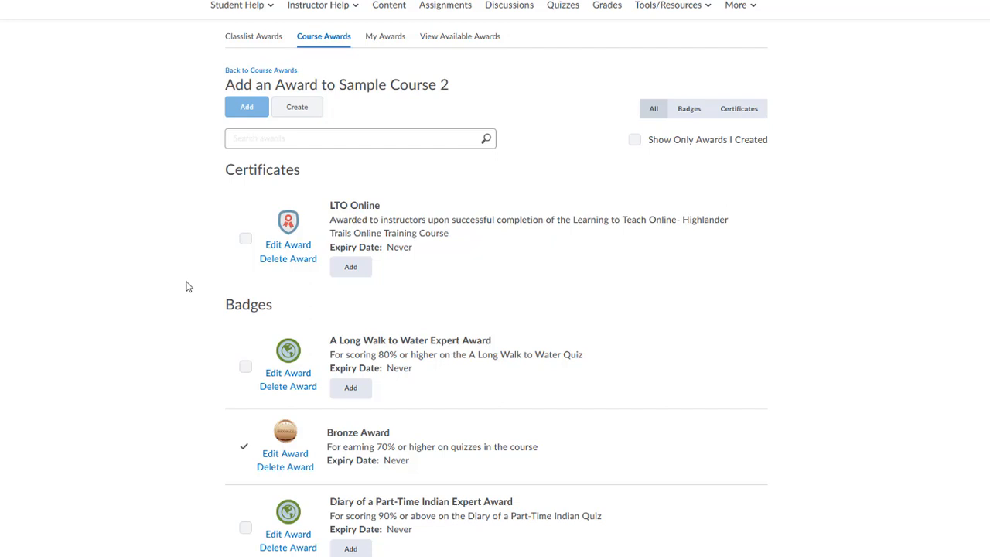
{"action": "scroll", "coordinate": [185, 287], "scroll_direction": "down", "scroll_amount": 5}
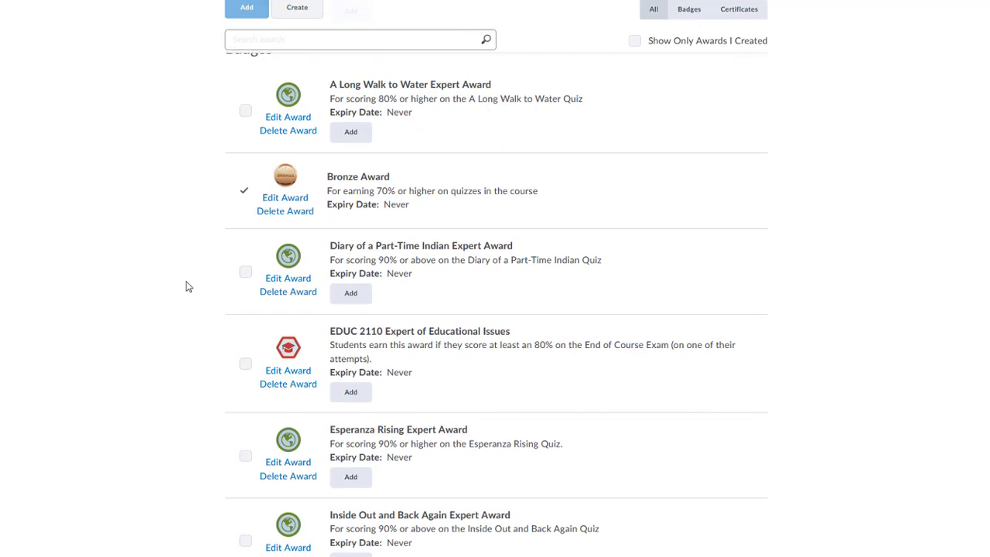
{"action": "left_click", "coordinate": [245, 364]}
{"action": "scroll", "coordinate": [190, 311], "scroll_direction": "up", "scroll_amount": 4}
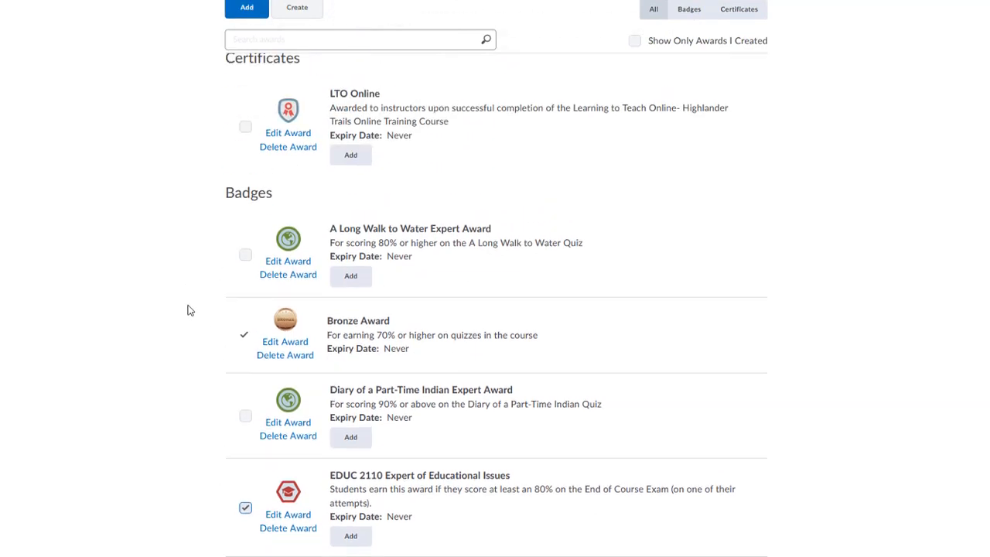
{"action": "scroll", "coordinate": [188, 309], "scroll_direction": "down", "scroll_amount": 3}
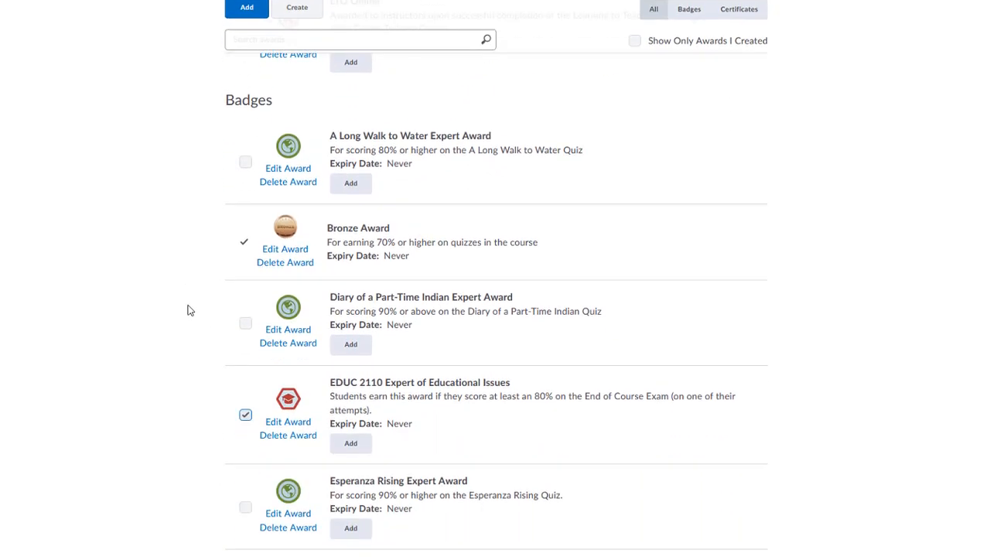
{"action": "scroll", "coordinate": [227, 338], "scroll_direction": "up", "scroll_amount": 4}
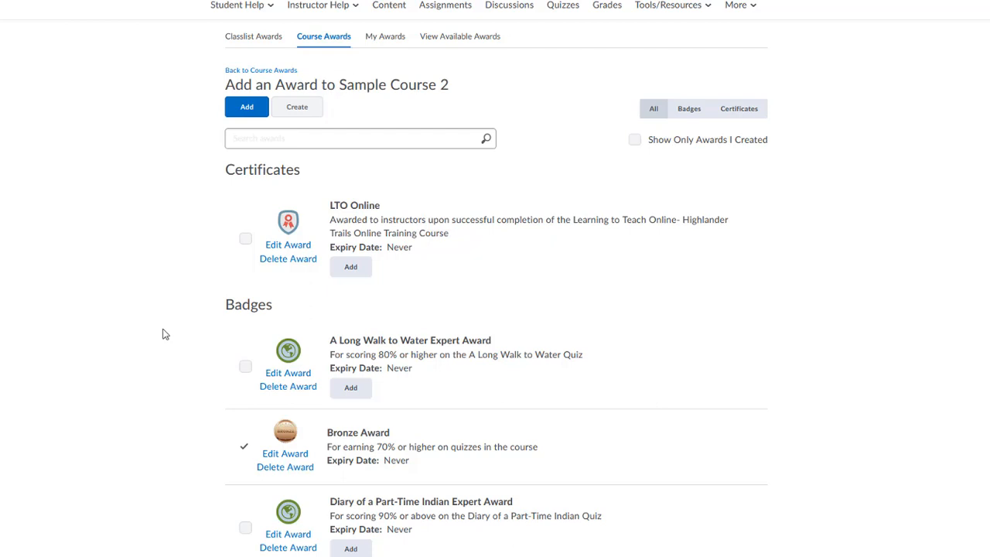
{"action": "scroll", "coordinate": [165, 334], "scroll_direction": "down", "scroll_amount": 2}
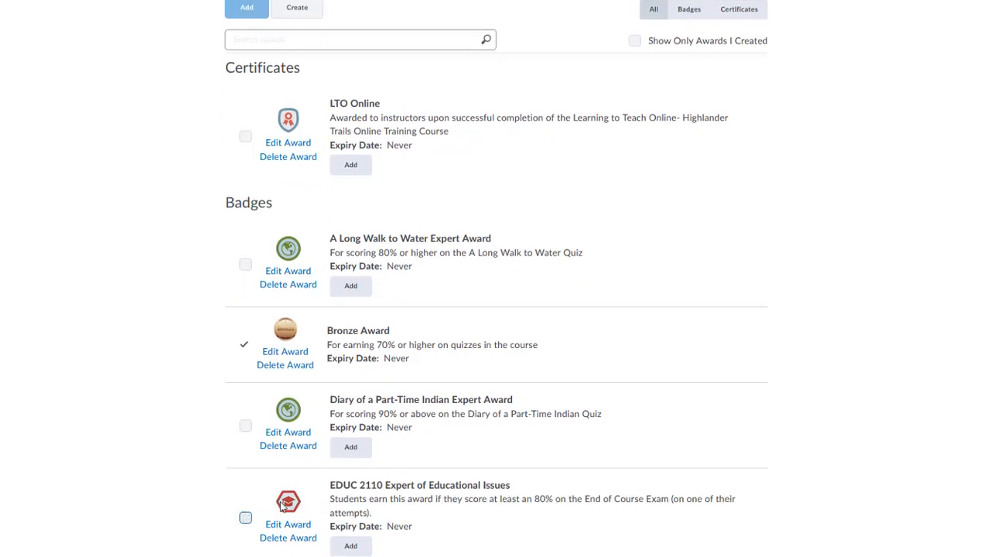
{"action": "scroll", "coordinate": [215, 378], "scroll_direction": "down", "scroll_amount": 5}
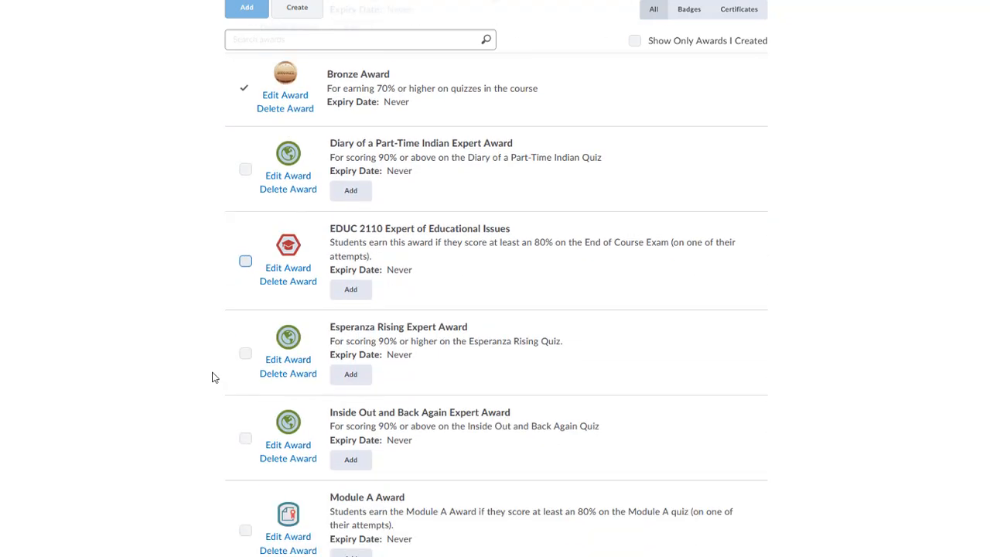
{"action": "scroll", "coordinate": [217, 310], "scroll_direction": "down", "scroll_amount": 4}
{"action": "scroll", "coordinate": [177, 374], "scroll_direction": "down", "scroll_amount": 4}
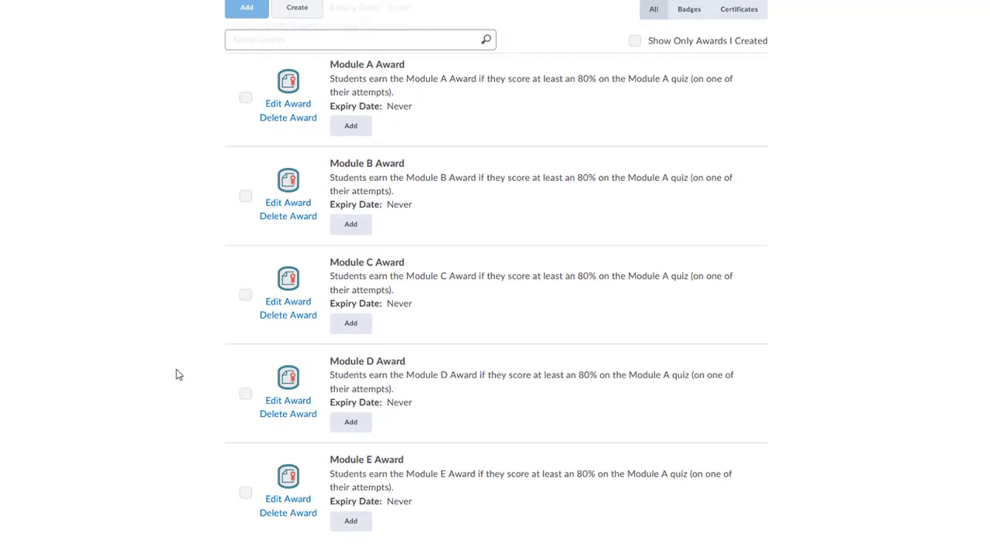
{"action": "scroll", "coordinate": [183, 375], "scroll_direction": "up", "scroll_amount": 10}
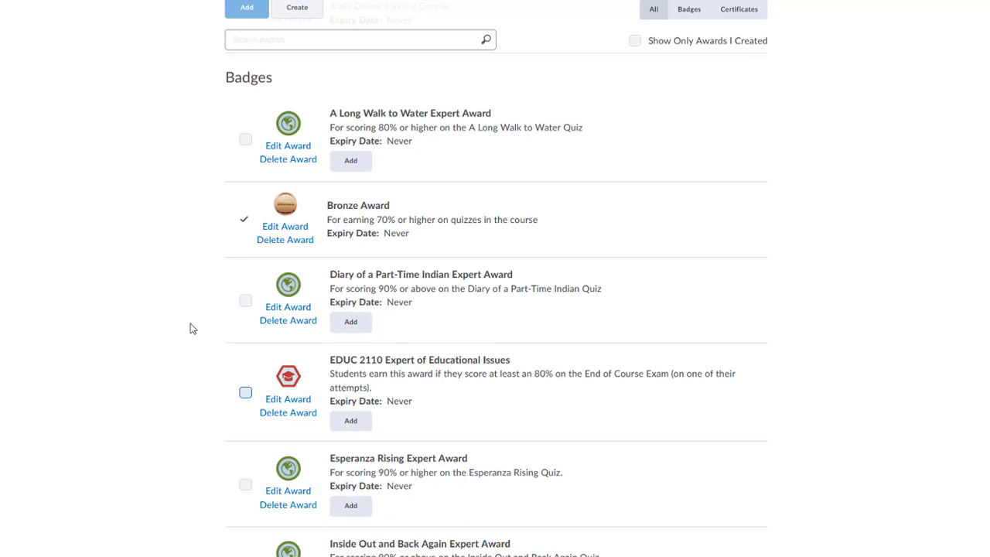
{"action": "scroll", "coordinate": [193, 327], "scroll_direction": "up", "scroll_amount": 4}
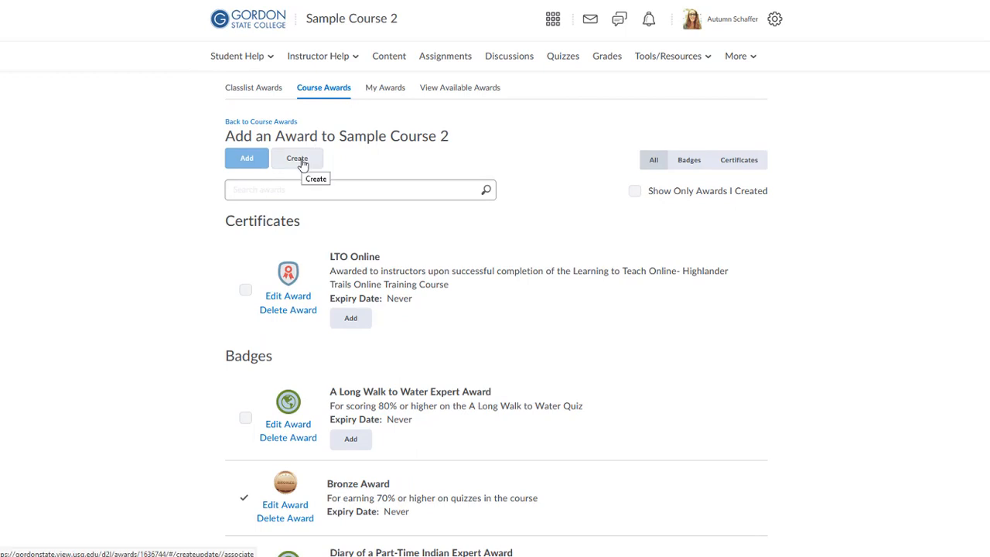
Start a new award named Highlander Award for Top Scores, keeping Award Type as Badge
{"action": "left_click", "coordinate": [302, 163]}
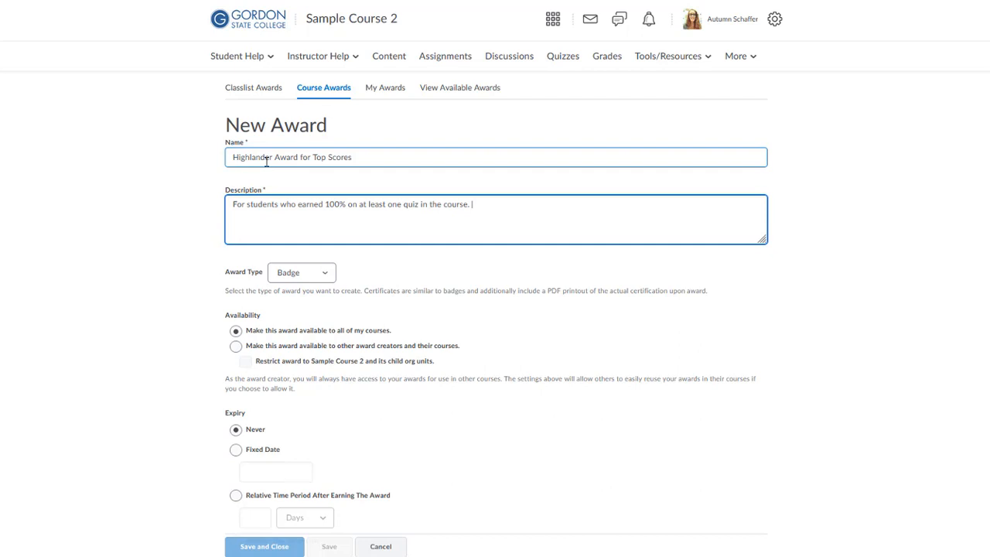
{"action": "left_click", "coordinate": [275, 275]}
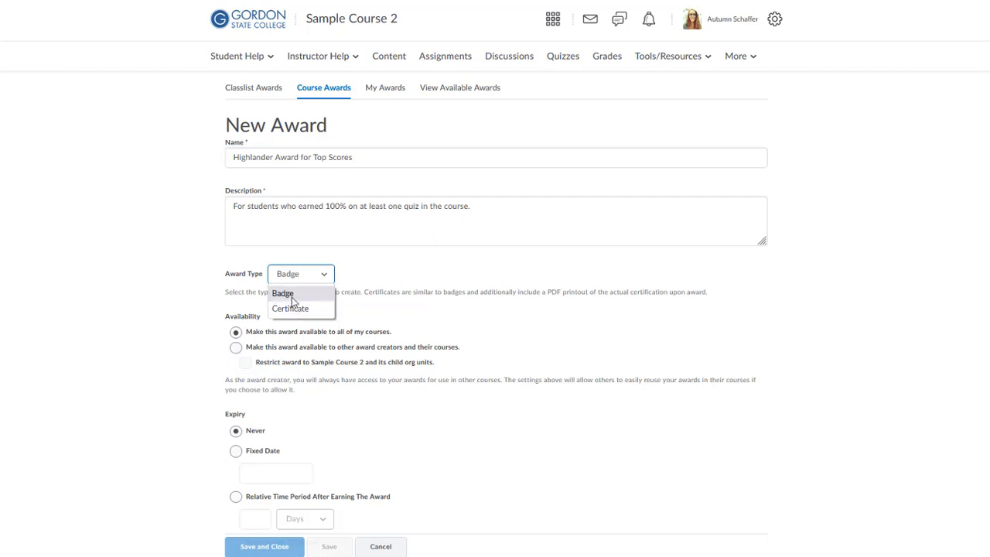
{"action": "left_click", "coordinate": [293, 300]}
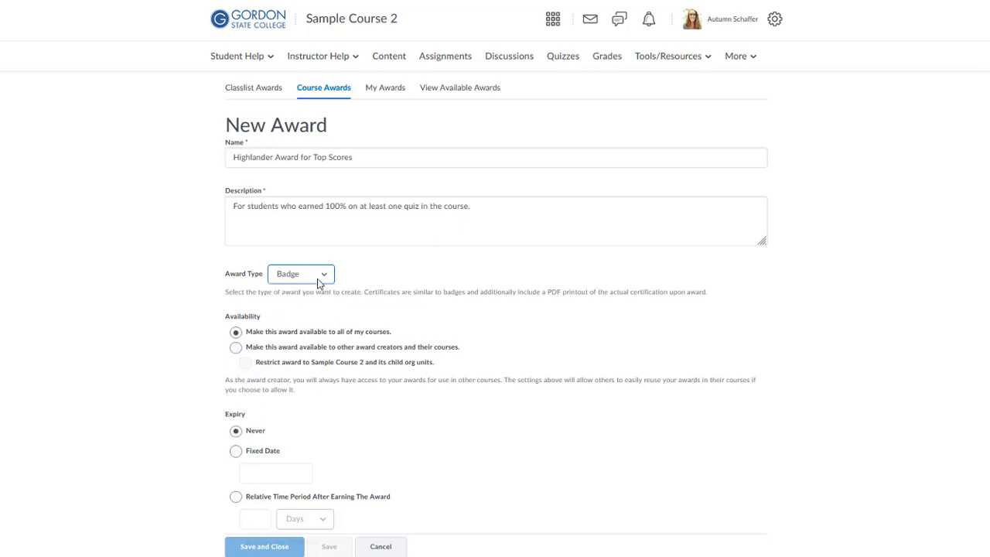
{"action": "scroll", "coordinate": [312, 279], "scroll_direction": "down", "scroll_amount": 1}
{"action": "scroll", "coordinate": [312, 280], "scroll_direction": "down", "scroll_amount": 1}
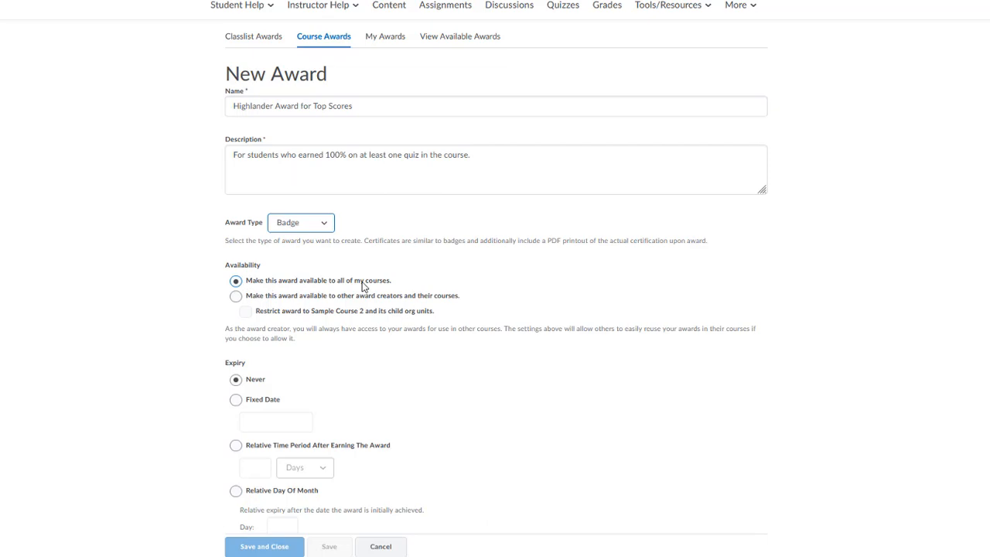
{"action": "scroll", "coordinate": [362, 282], "scroll_direction": "up", "scroll_amount": 1}
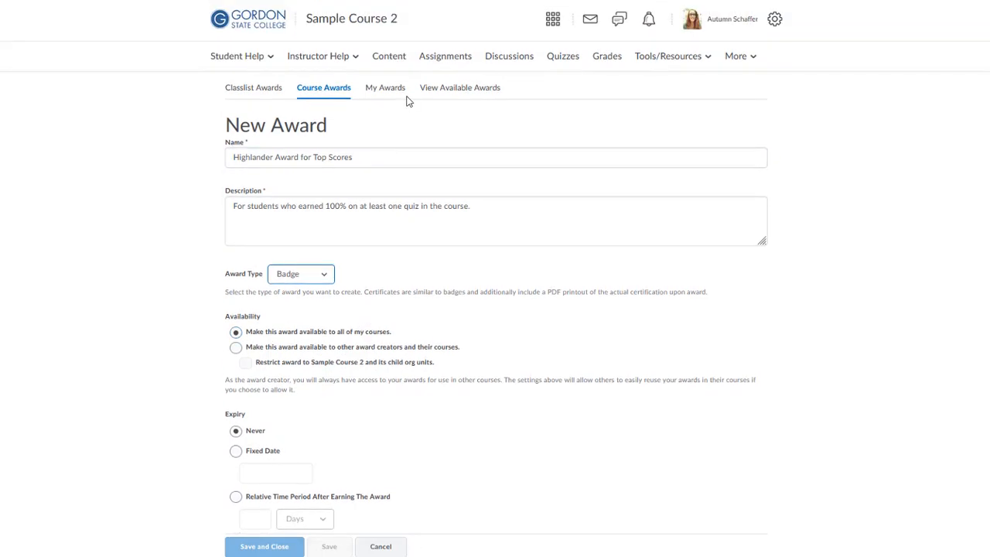
Review the Availability options, leaving the award available to all my courses
{"action": "left_click", "coordinate": [438, 92]}
{"action": "left_click", "coordinate": [314, 347]}
{"action": "left_click", "coordinate": [246, 363]}
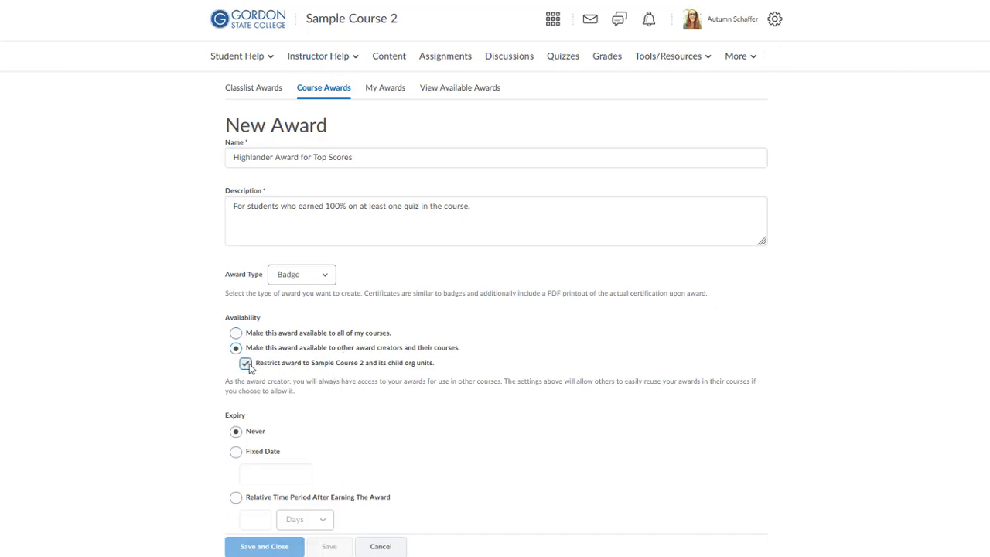
{"action": "left_click", "coordinate": [236, 333]}
Set the badge to expire on the fixed date May 6, 2022
{"action": "scroll", "coordinate": [230, 391], "scroll_direction": "down", "scroll_amount": 2}
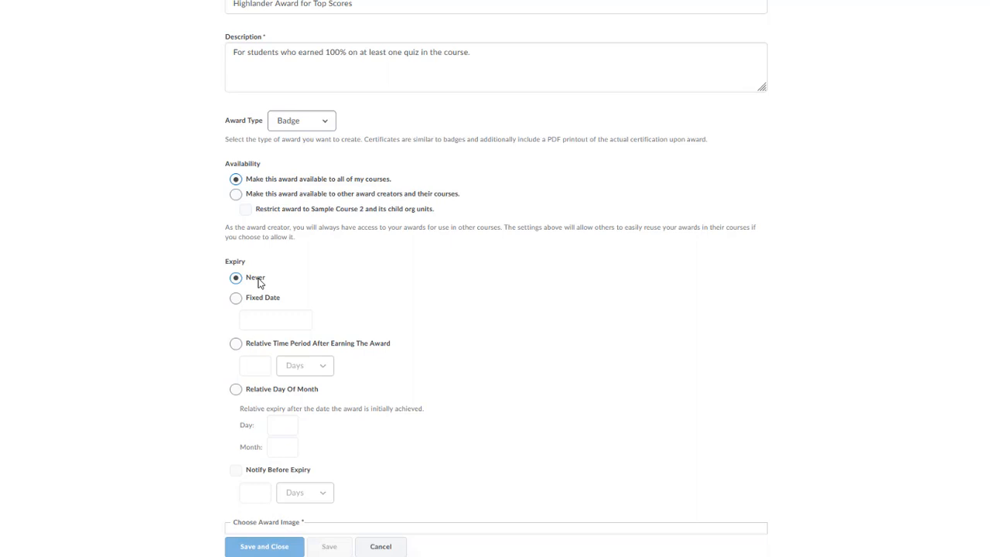
{"action": "scroll", "coordinate": [236, 314], "scroll_direction": "down", "scroll_amount": 1}
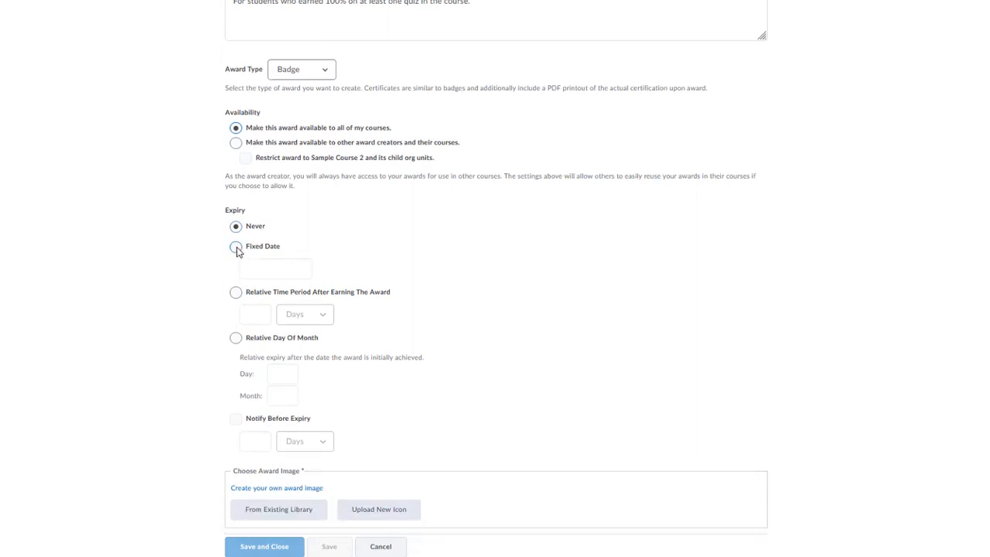
{"action": "left_click", "coordinate": [236, 247]}
{"action": "left_click", "coordinate": [271, 268]}
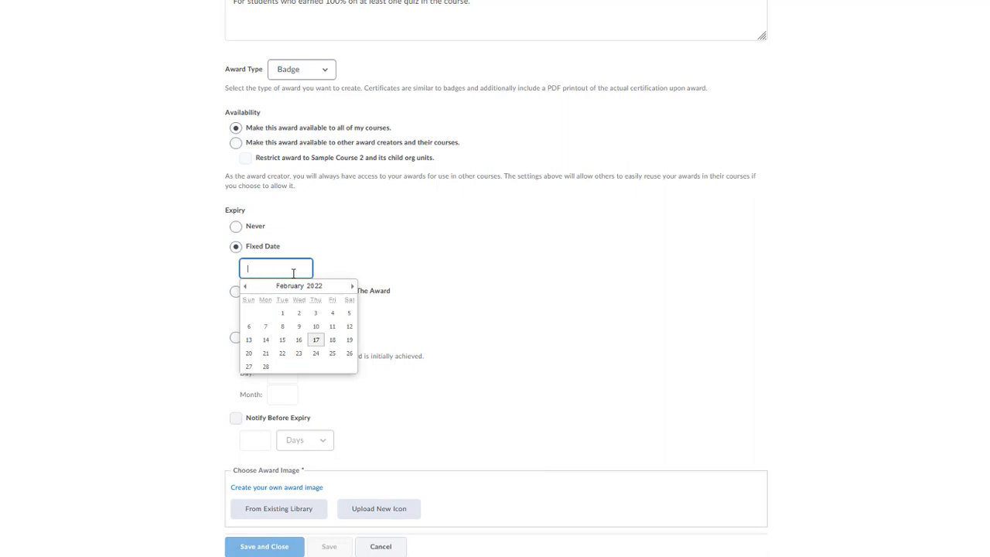
{"action": "left_click", "coordinate": [352, 286]}
{"action": "left_click", "coordinate": [352, 286]}
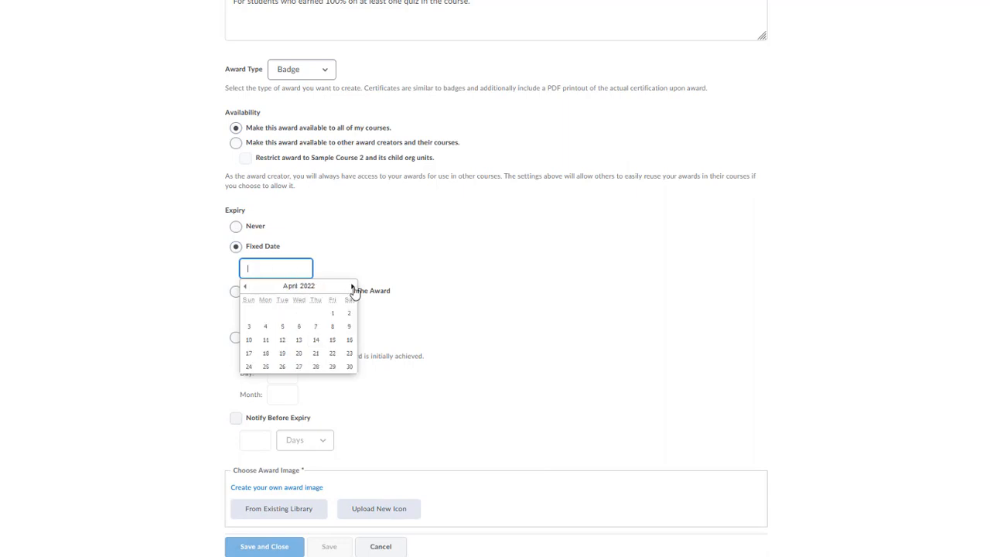
{"action": "left_click", "coordinate": [352, 287]}
{"action": "left_click", "coordinate": [332, 314]}
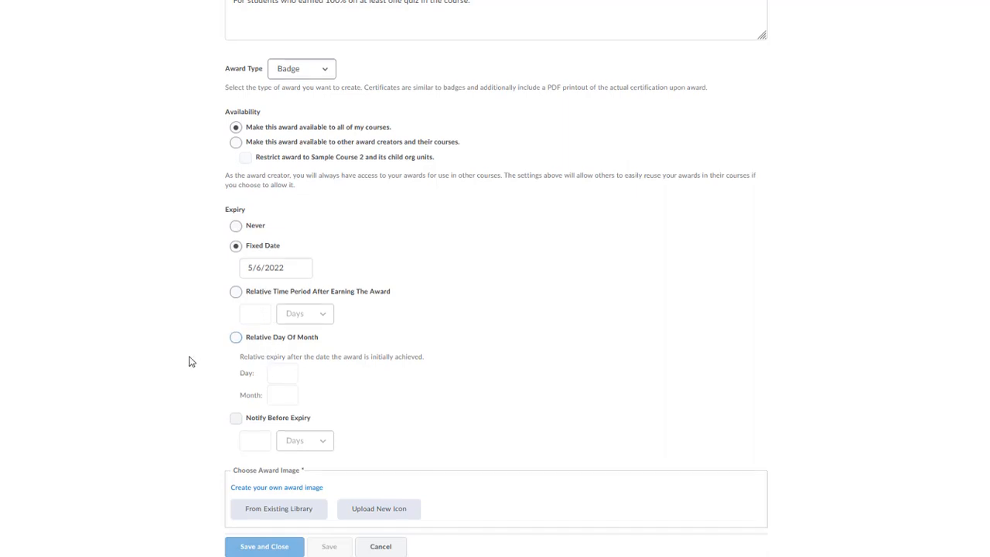
Leave Notify Before Expiry unchecked so no reminder is sent
{"action": "scroll", "coordinate": [191, 360], "scroll_direction": "down", "scroll_amount": 1}
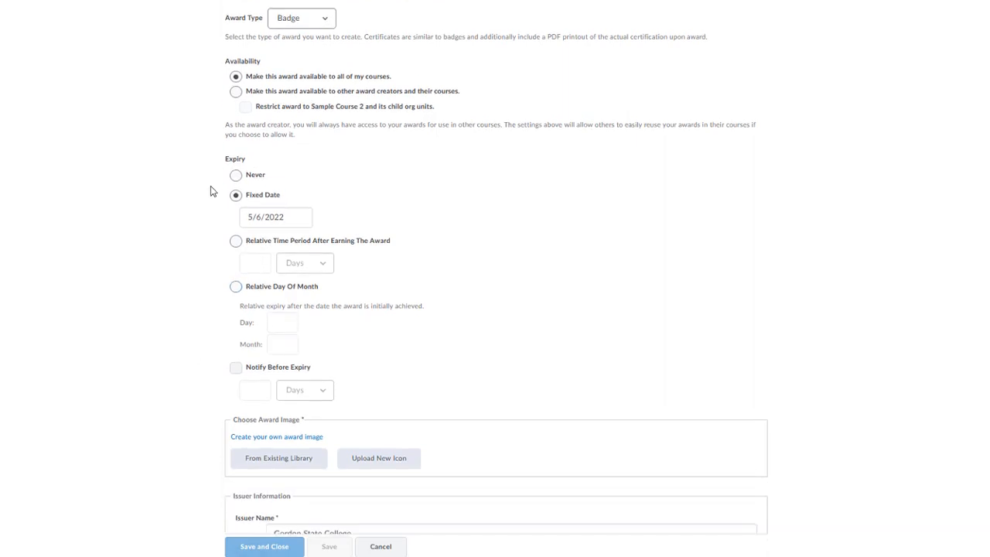
{"action": "left_click", "coordinate": [258, 374]}
{"action": "left_click", "coordinate": [257, 387]}
{"action": "left_click", "coordinate": [236, 368]}
{"action": "scroll", "coordinate": [194, 276], "scroll_direction": "down", "scroll_amount": 2}
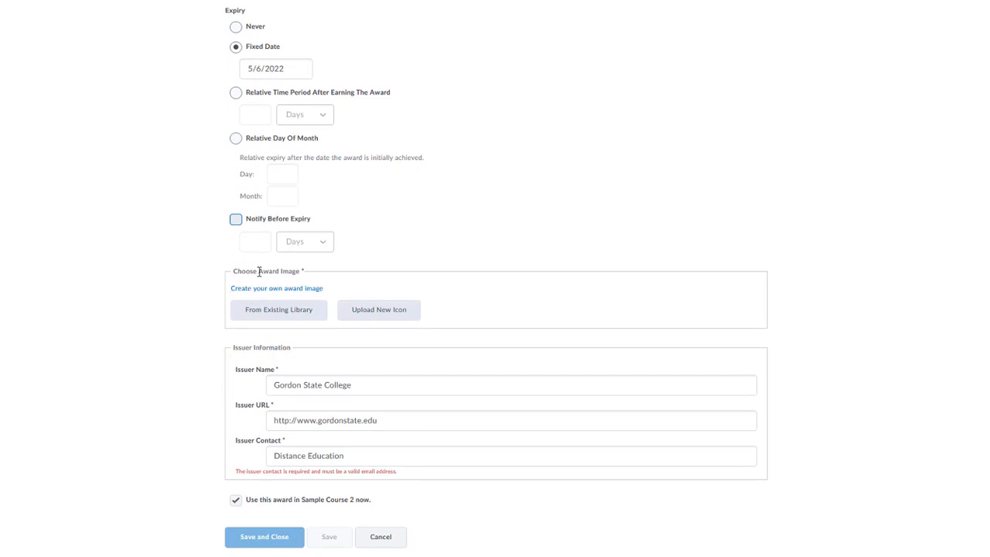
{"action": "scroll", "coordinate": [259, 272], "scroll_direction": "down", "scroll_amount": 1}
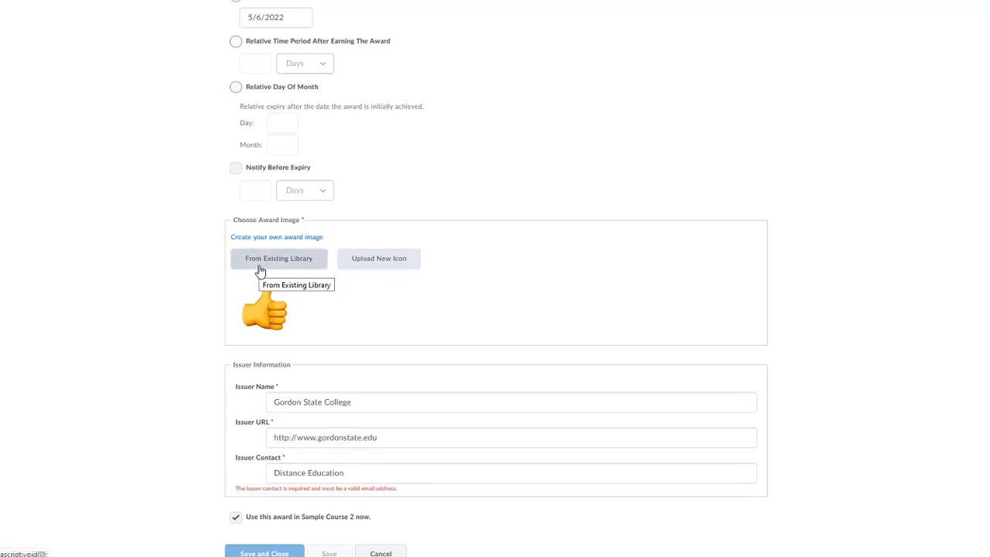
{"action": "left_click", "coordinate": [260, 266]}
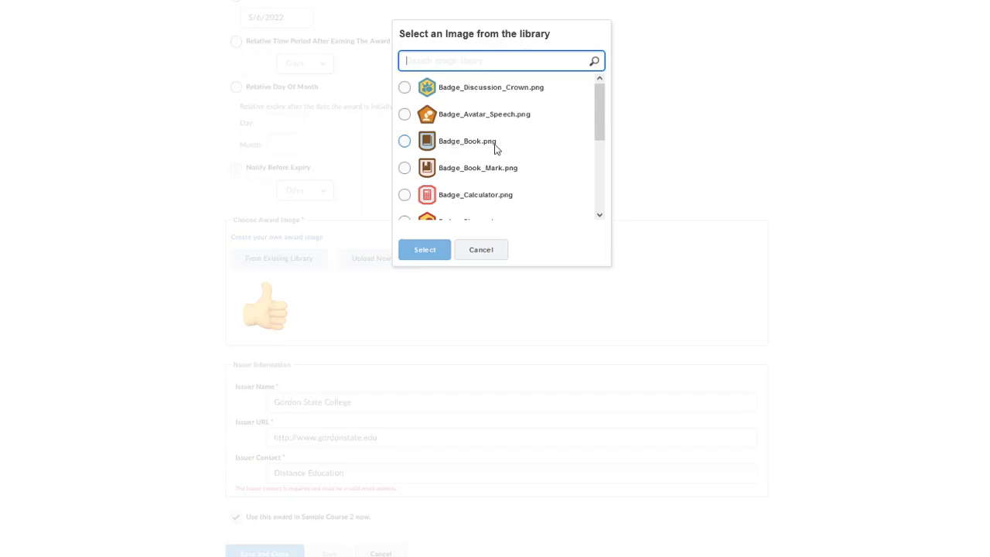
{"action": "scroll", "coordinate": [496, 148], "scroll_direction": "down", "scroll_amount": 5}
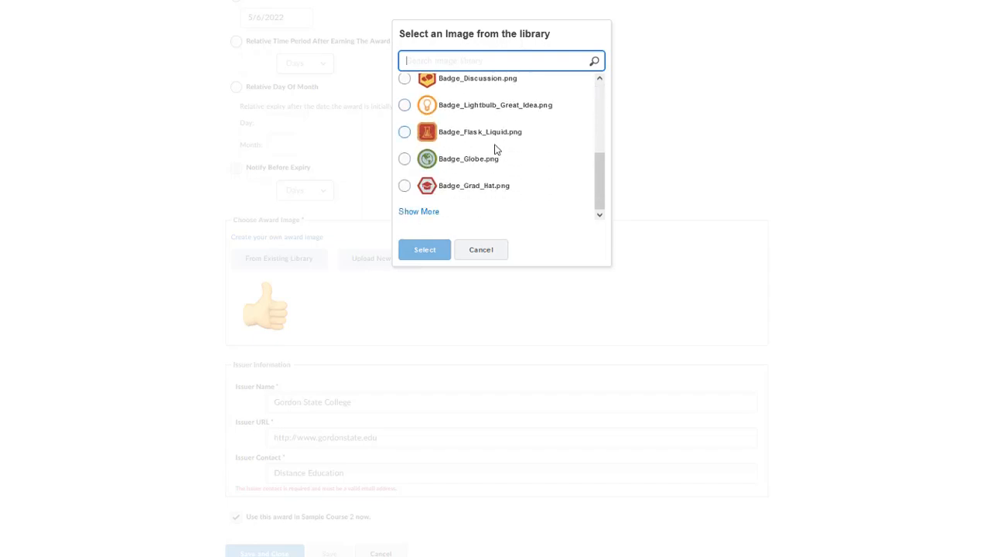
{"action": "left_click", "coordinate": [424, 212]}
{"action": "scroll", "coordinate": [503, 168], "scroll_direction": "down", "scroll_amount": 3}
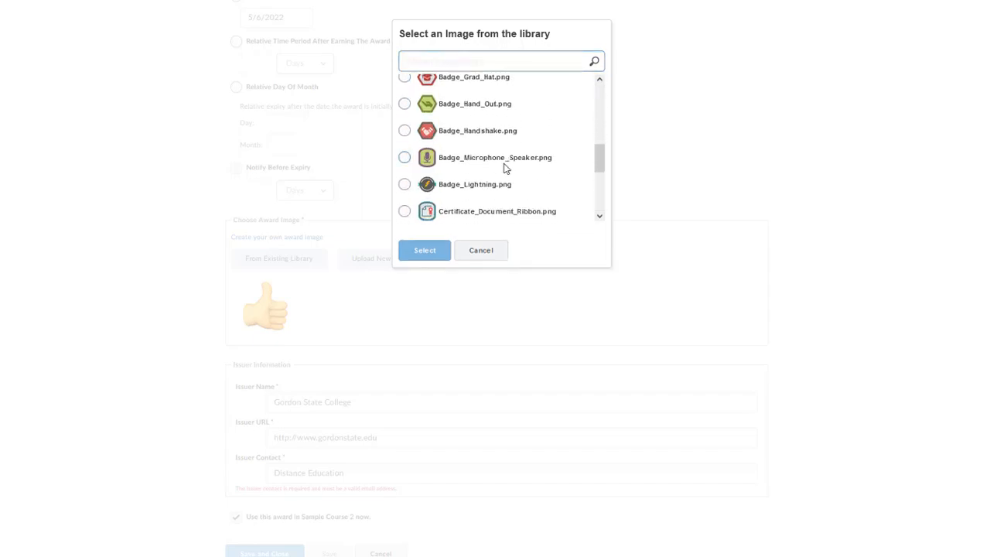
{"action": "scroll", "coordinate": [503, 168], "scroll_direction": "down", "scroll_amount": 2}
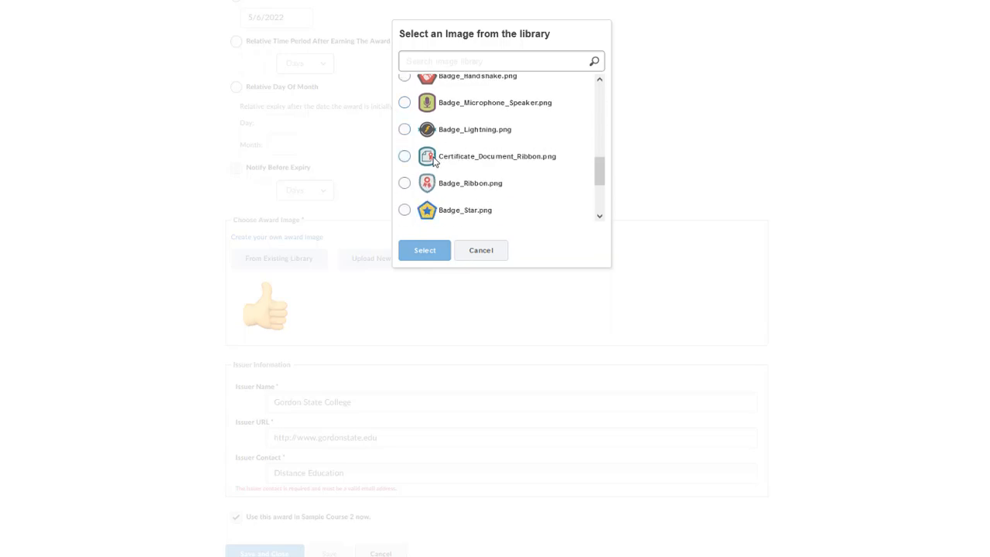
{"action": "scroll", "coordinate": [480, 169], "scroll_direction": "down", "scroll_amount": 3}
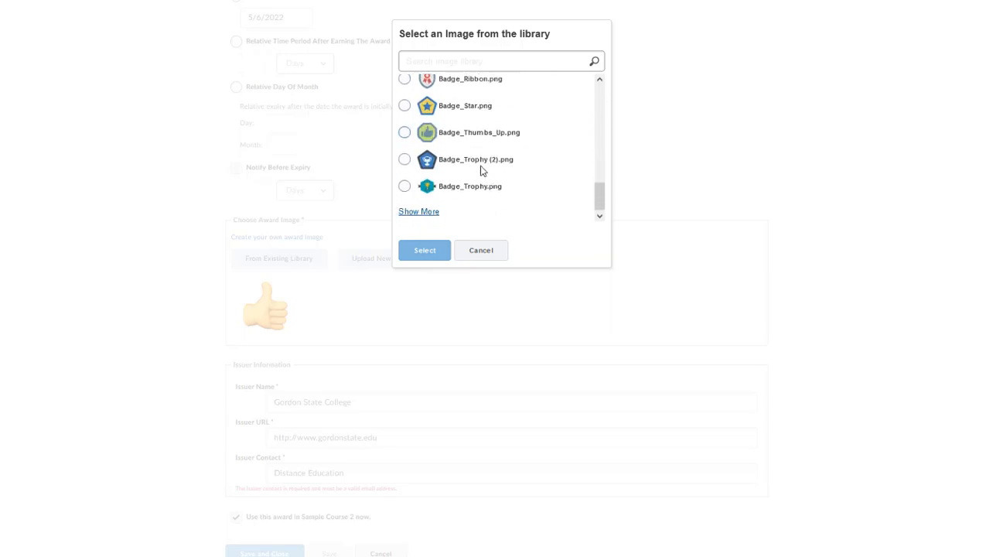
{"action": "left_click", "coordinate": [425, 212]}
{"action": "scroll", "coordinate": [486, 189], "scroll_direction": "down", "scroll_amount": 3}
{"action": "scroll", "coordinate": [486, 190], "scroll_direction": "up", "scroll_amount": 2}
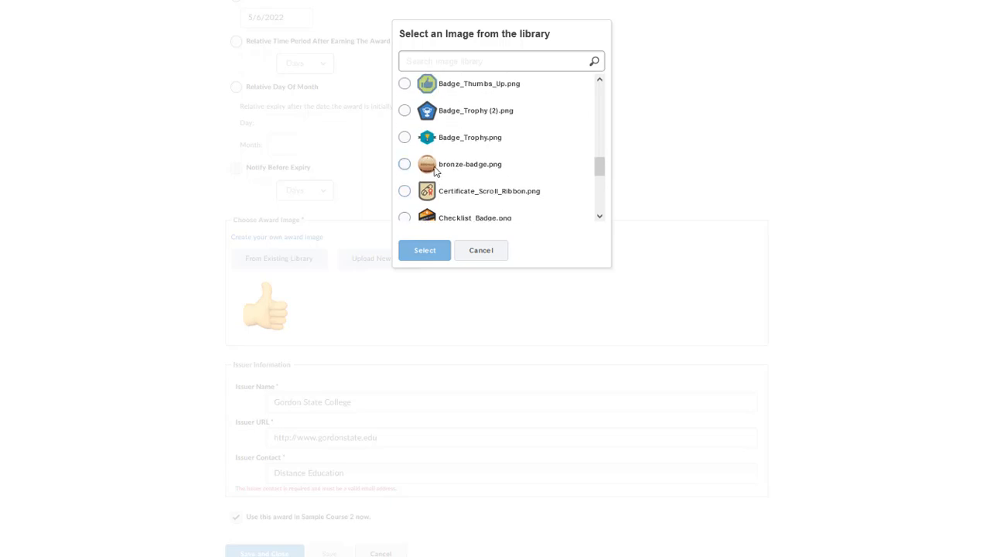
{"action": "scroll", "coordinate": [446, 170], "scroll_direction": "down", "scroll_amount": 5}
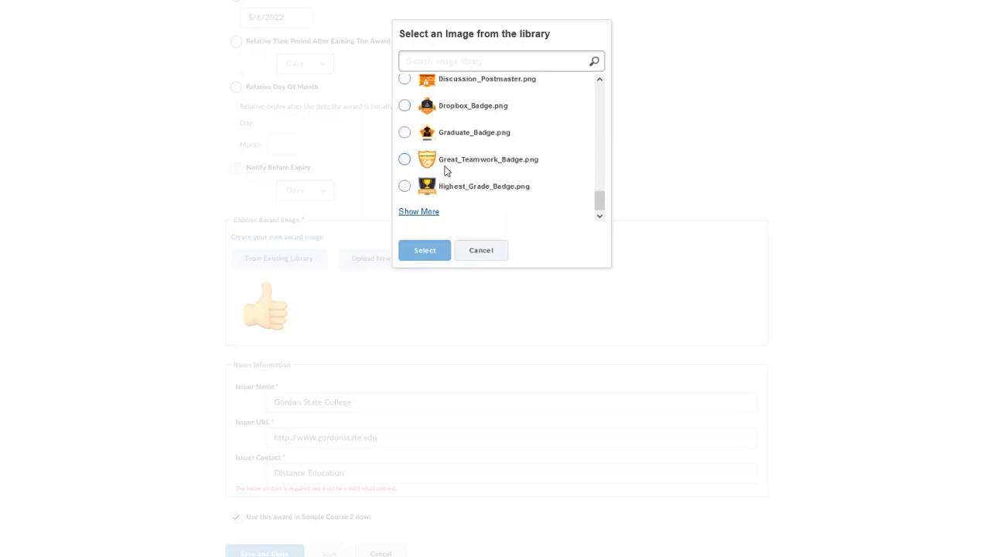
{"action": "left_click", "coordinate": [418, 213]}
{"action": "scroll", "coordinate": [477, 203], "scroll_direction": "down", "scroll_amount": 4}
{"action": "scroll", "coordinate": [477, 203], "scroll_direction": "down", "scroll_amount": 3}
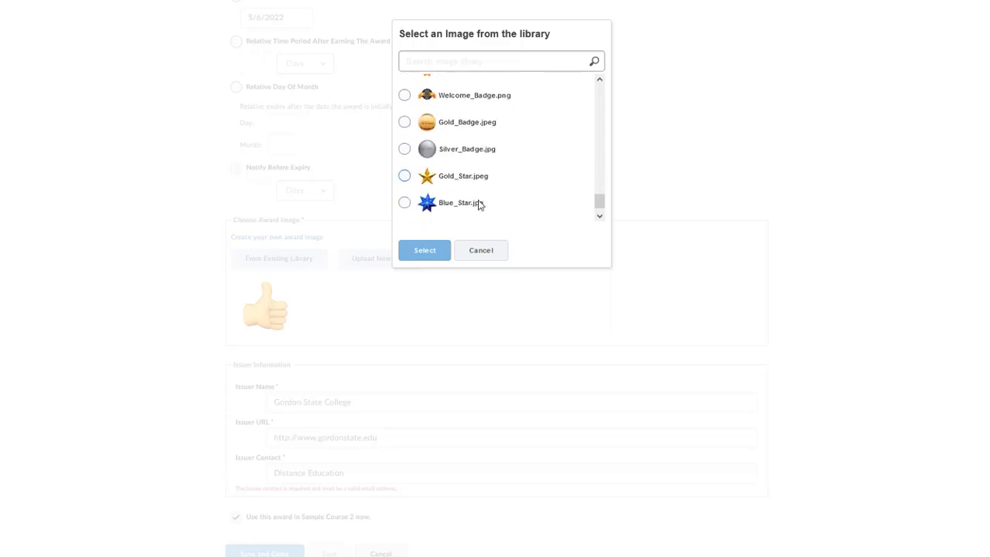
{"action": "scroll", "coordinate": [477, 168], "scroll_direction": "up", "scroll_amount": 4}
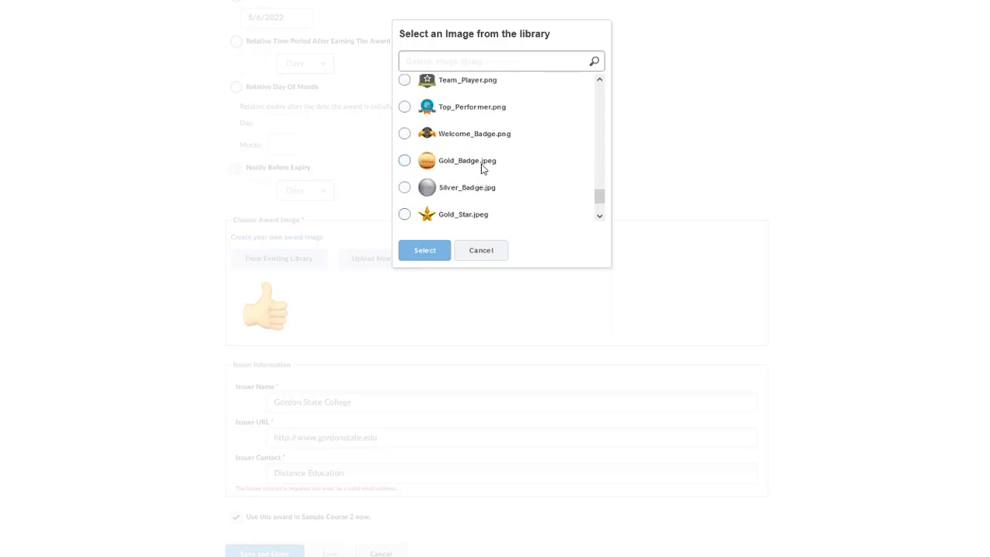
{"action": "scroll", "coordinate": [481, 169], "scroll_direction": "down", "scroll_amount": 4}
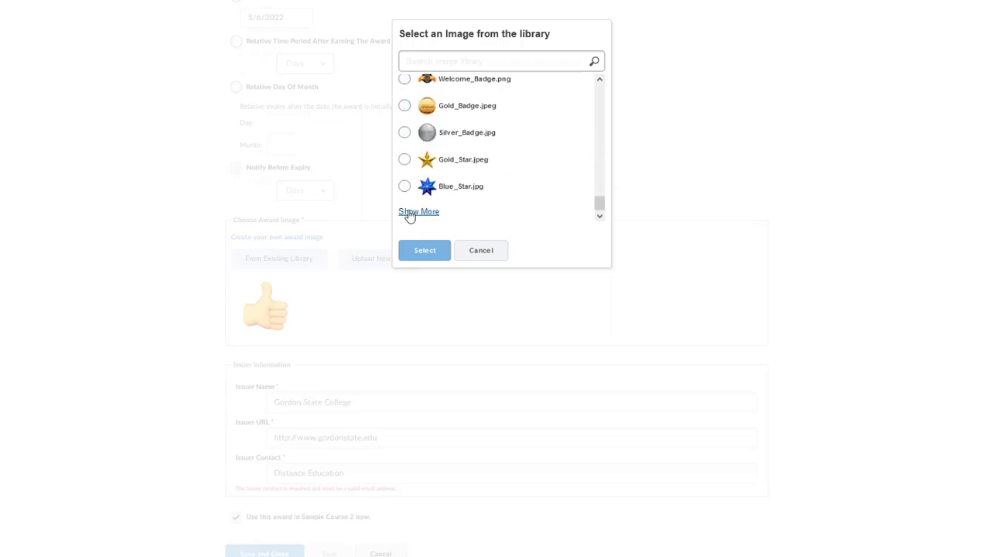
{"action": "left_click", "coordinate": [408, 213]}
{"action": "scroll", "coordinate": [480, 194], "scroll_direction": "down", "scroll_amount": 3}
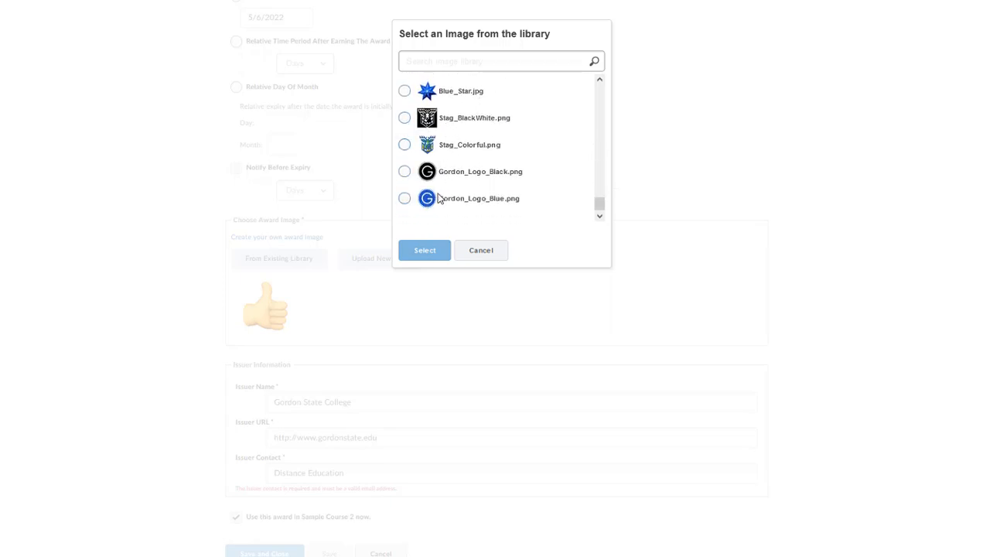
{"action": "left_click", "coordinate": [479, 250]}
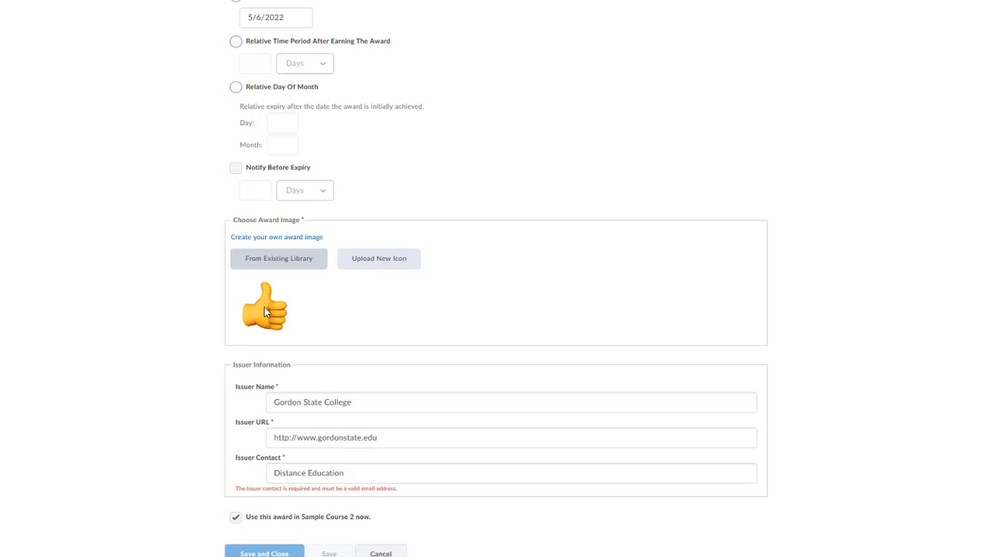
Replace the Issuer Name and Issuer Contact with the instructor's name and e-mail address
{"action": "left_click", "coordinate": [373, 263]}
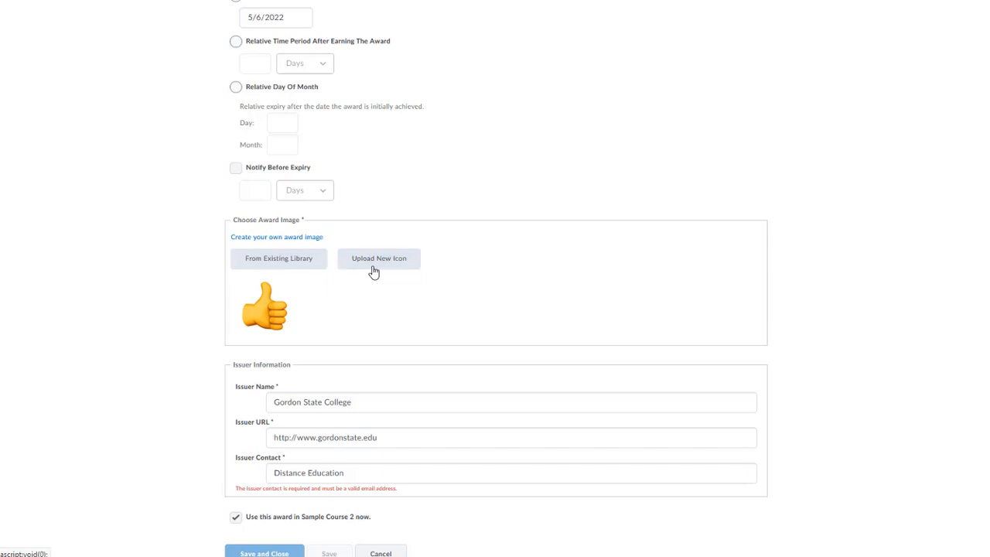
{"action": "left_click", "coordinate": [788, 53]}
{"action": "scroll", "coordinate": [371, 288], "scroll_direction": "down", "scroll_amount": 1}
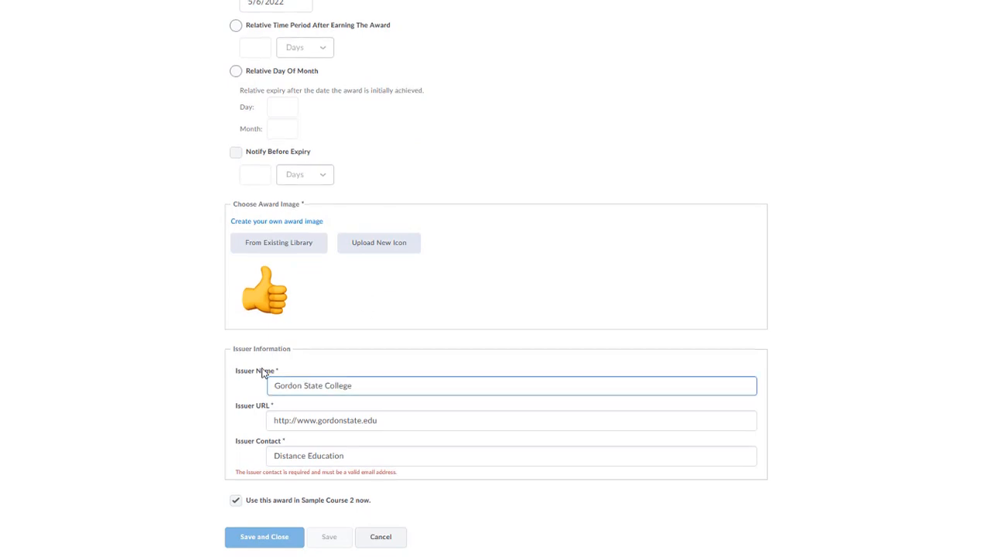
{"action": "left_click_drag", "start_coordinate": [367, 385], "coordinate": [258, 387]}
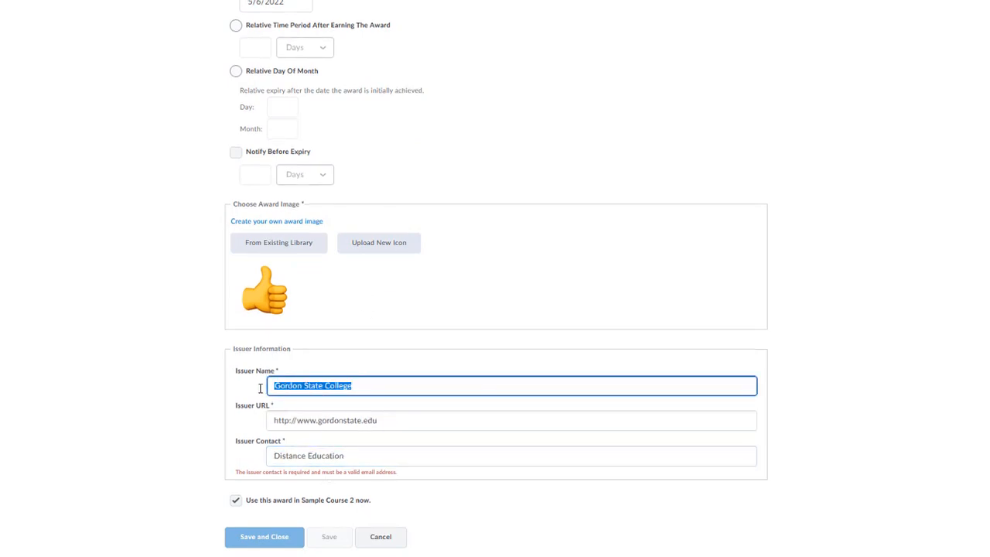
{"action": "type", "text": "Ms. S"}
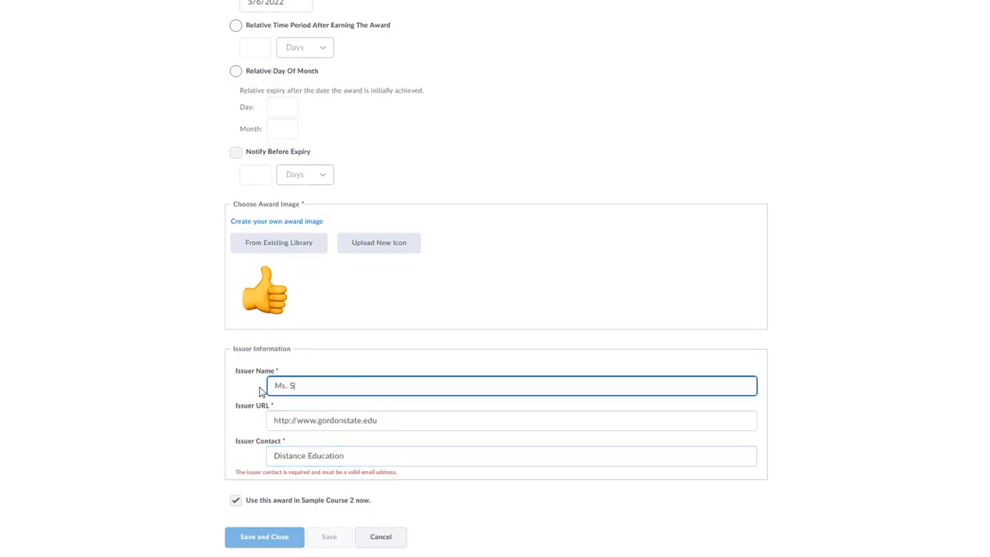
{"action": "type", "text": "chaffer-Moore"}
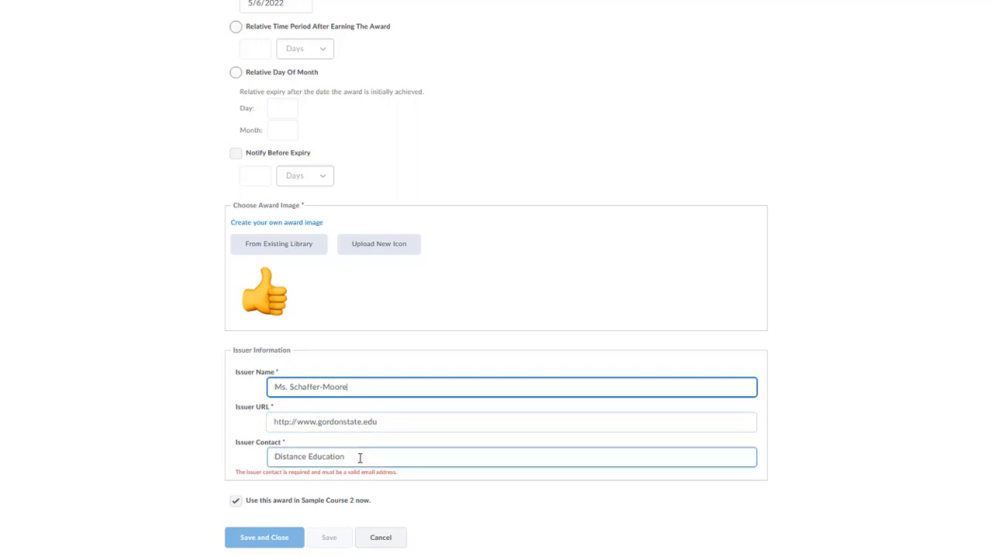
{"action": "left_click_drag", "start_coordinate": [361, 459], "coordinate": [272, 461]}
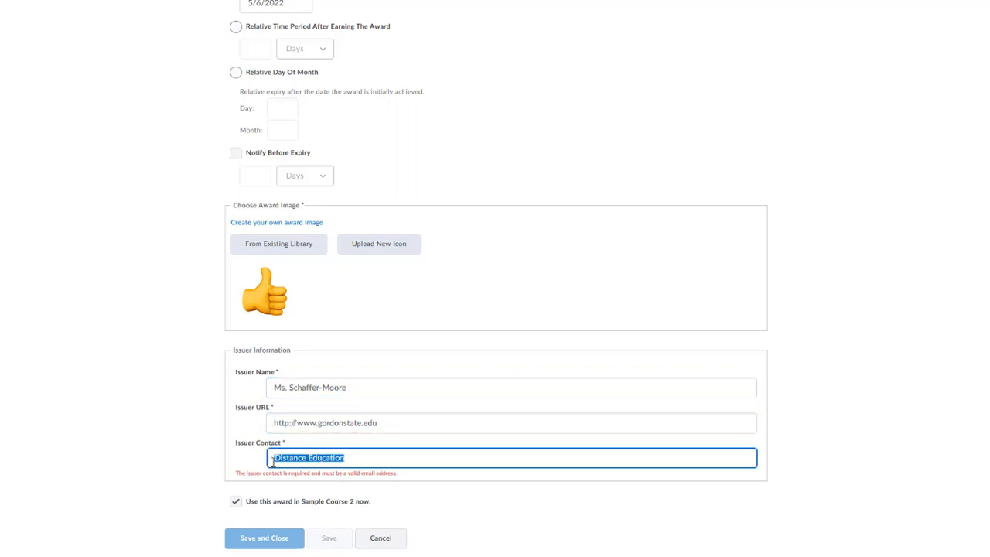
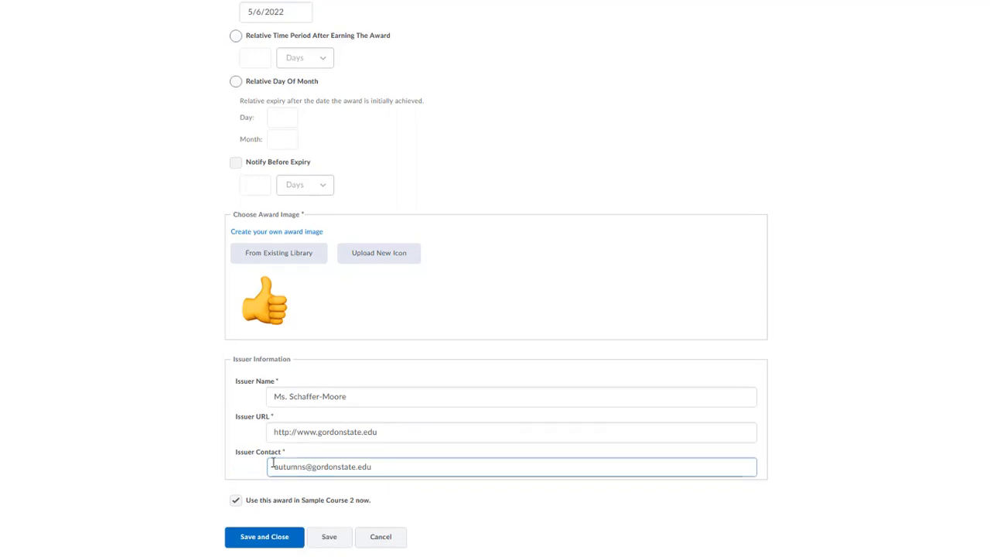
Save the new Highlander Award for Top Scores to the Course Awards list
{"action": "left_click", "coordinate": [276, 432]}
{"action": "left_click", "coordinate": [269, 539]}
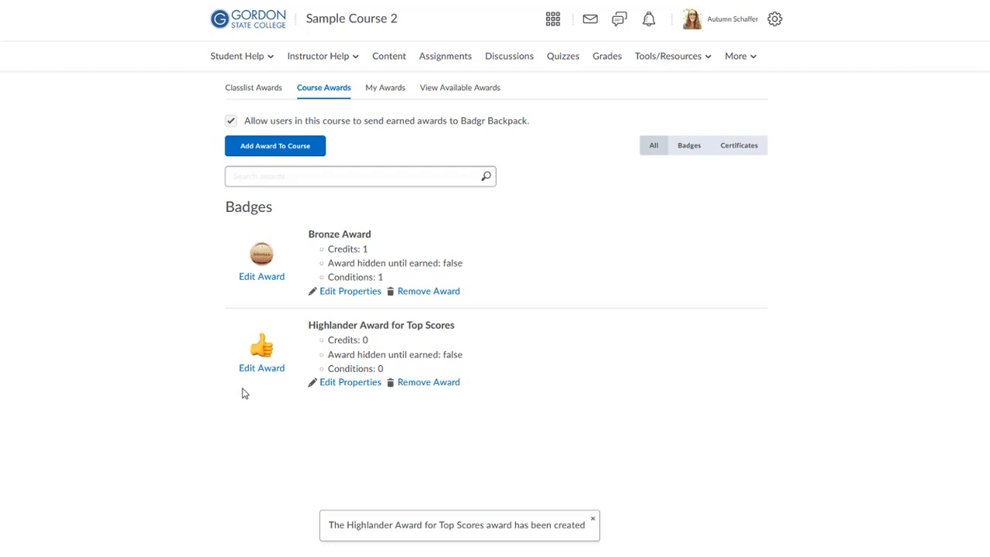
{"action": "left_click_drag", "start_coordinate": [314, 325], "coordinate": [471, 325]}
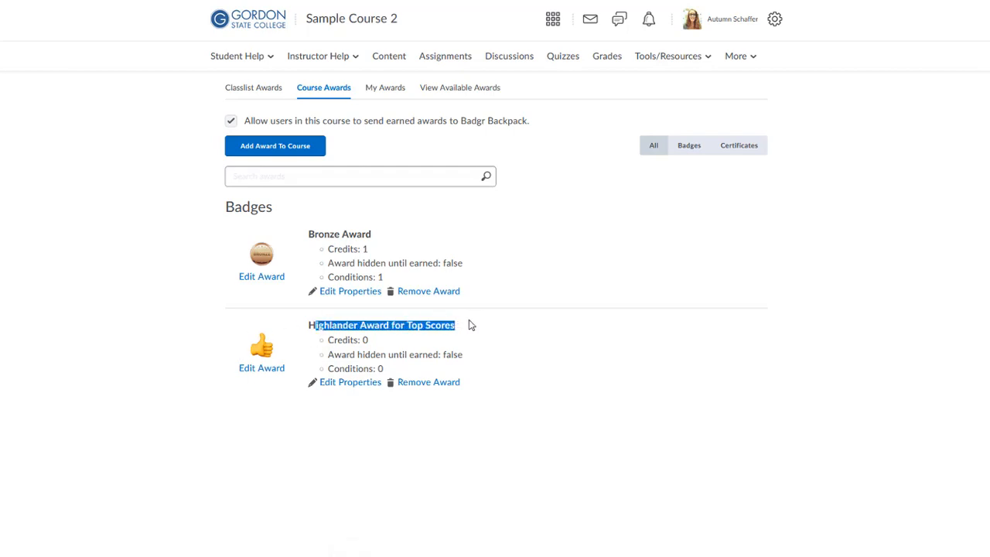
{"action": "left_click", "coordinate": [322, 327]}
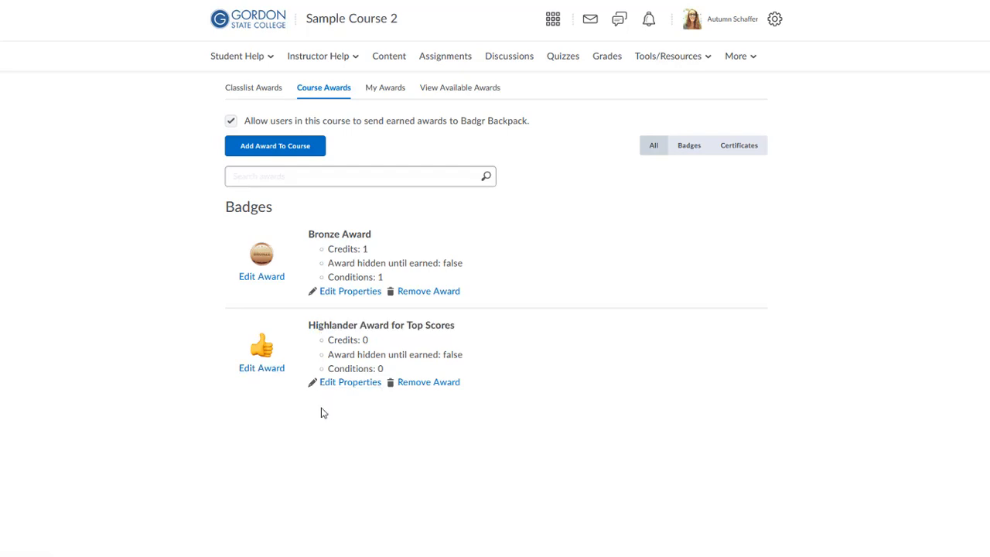
Open the Highlander award's settings, acknowledge the shared-award alert, and cancel without changes
{"action": "left_click", "coordinate": [267, 377]}
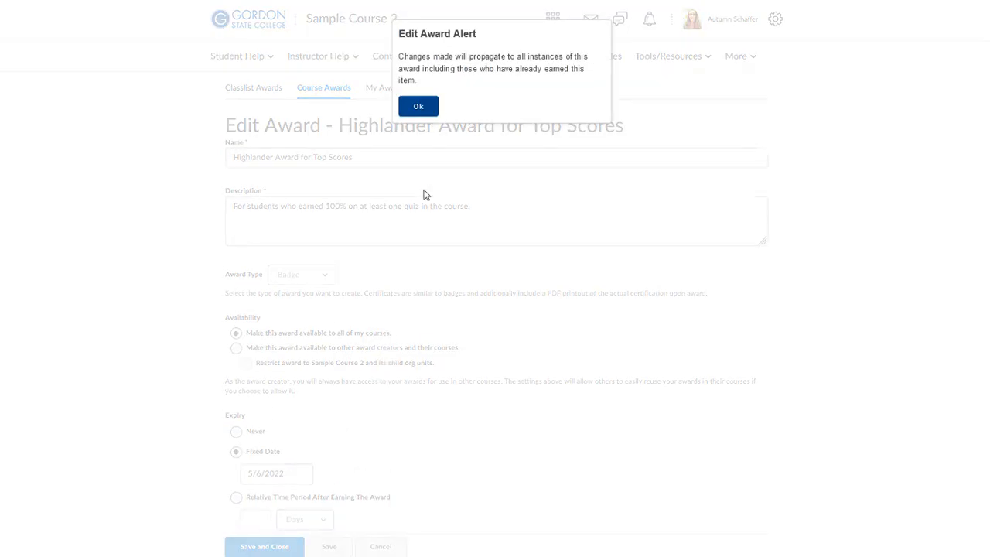
{"action": "left_click", "coordinate": [418, 108]}
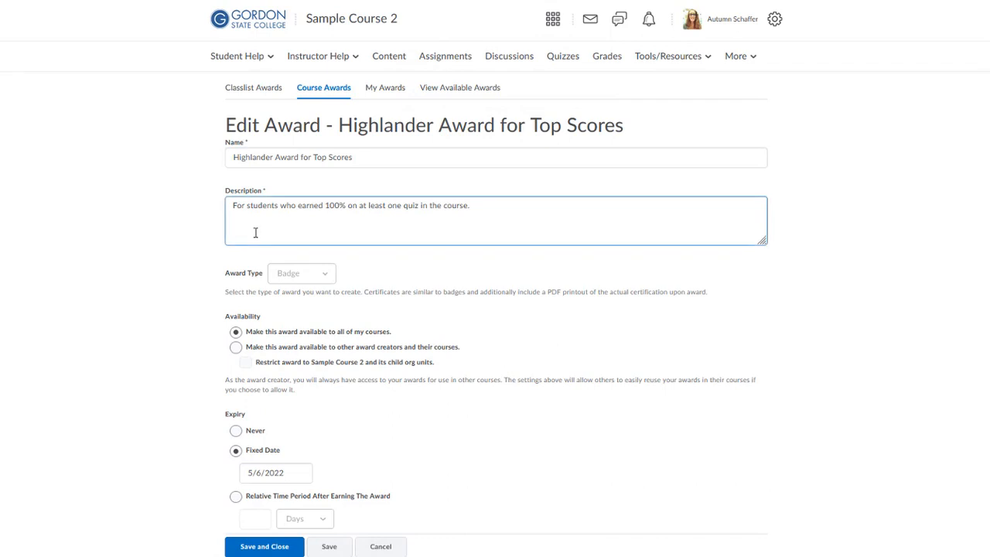
{"action": "scroll", "coordinate": [257, 242], "scroll_direction": "down", "scroll_amount": 2}
{"action": "scroll", "coordinate": [257, 242], "scroll_direction": "down", "scroll_amount": 4}
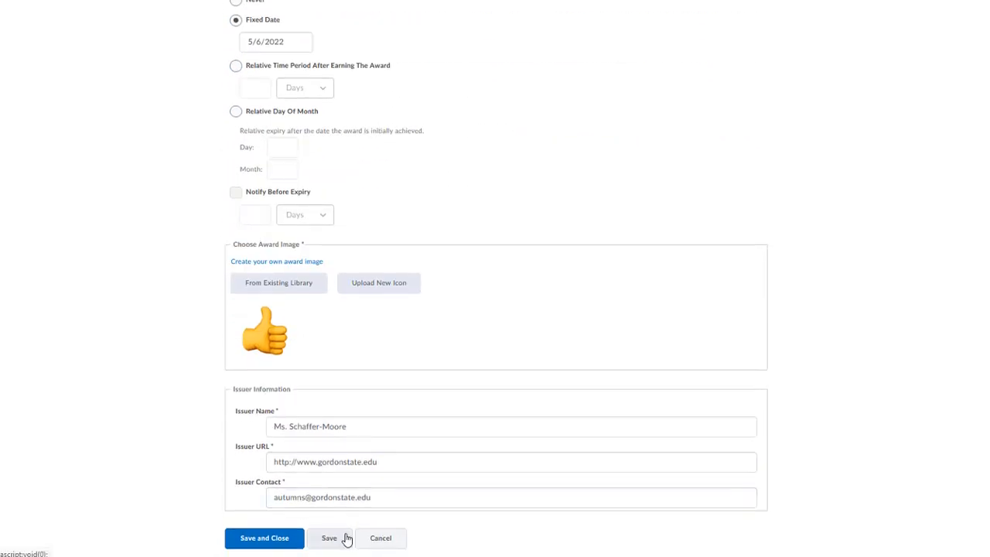
{"action": "left_click", "coordinate": [379, 538]}
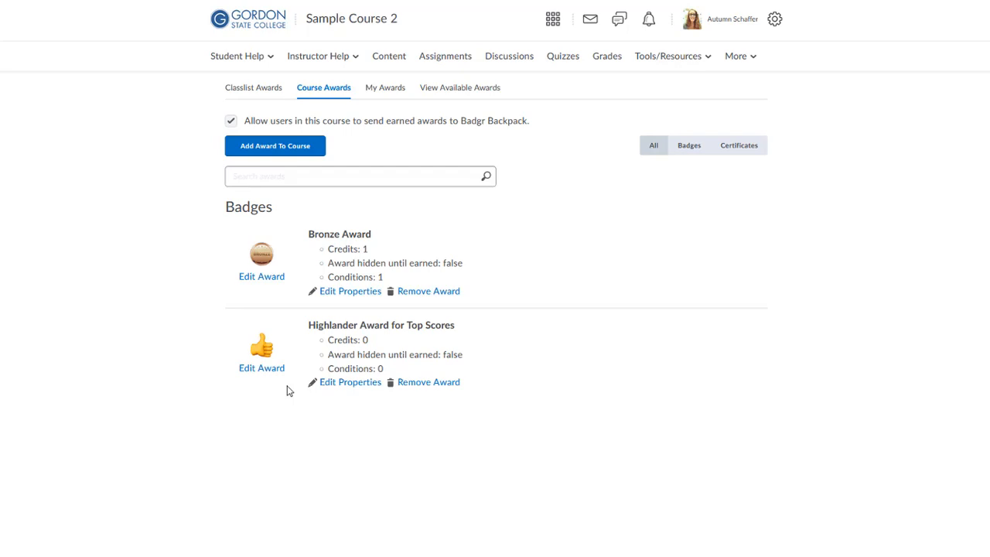
Enter 2 as the credits in the Highlander award's course properties
{"action": "left_click", "coordinate": [334, 385]}
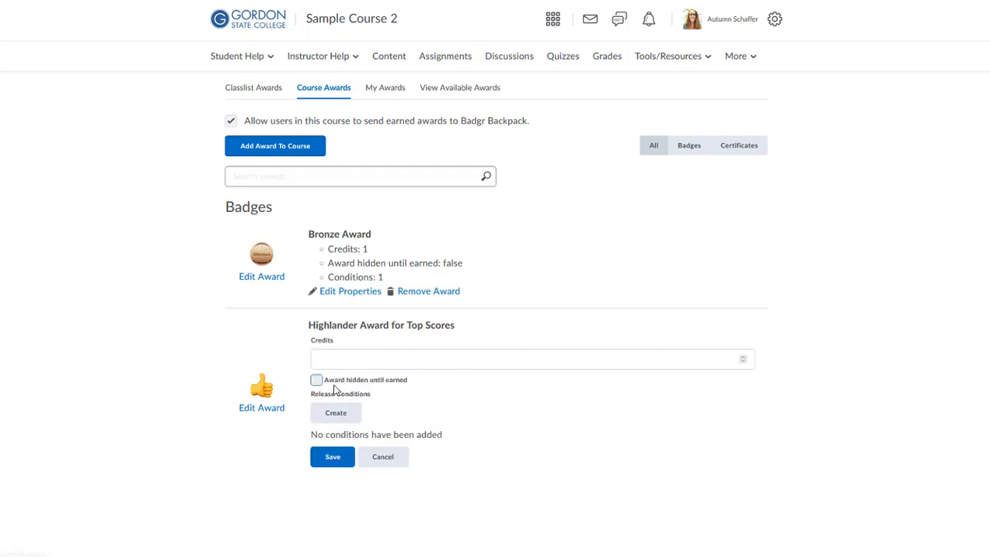
{"action": "left_click", "coordinate": [365, 357]}
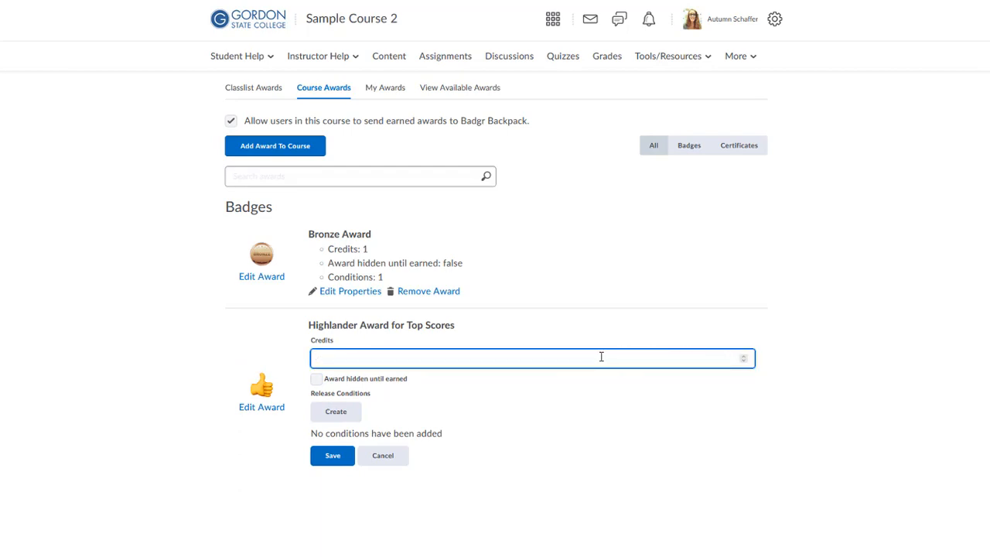
{"action": "type", "text": "2"}
{"action": "left_click", "coordinate": [471, 400]}
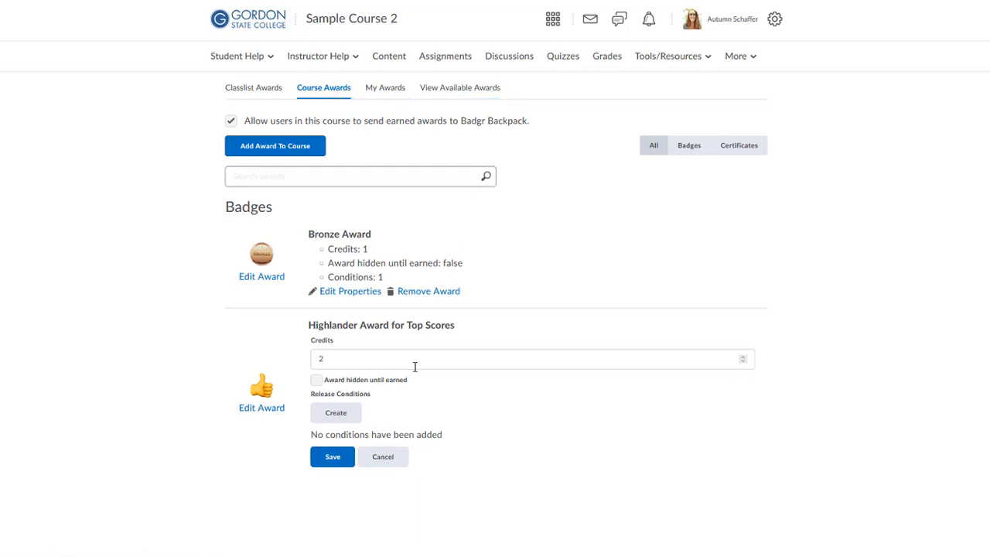
Start a new release condition of type Score on a quiz
{"action": "left_click", "coordinate": [337, 414]}
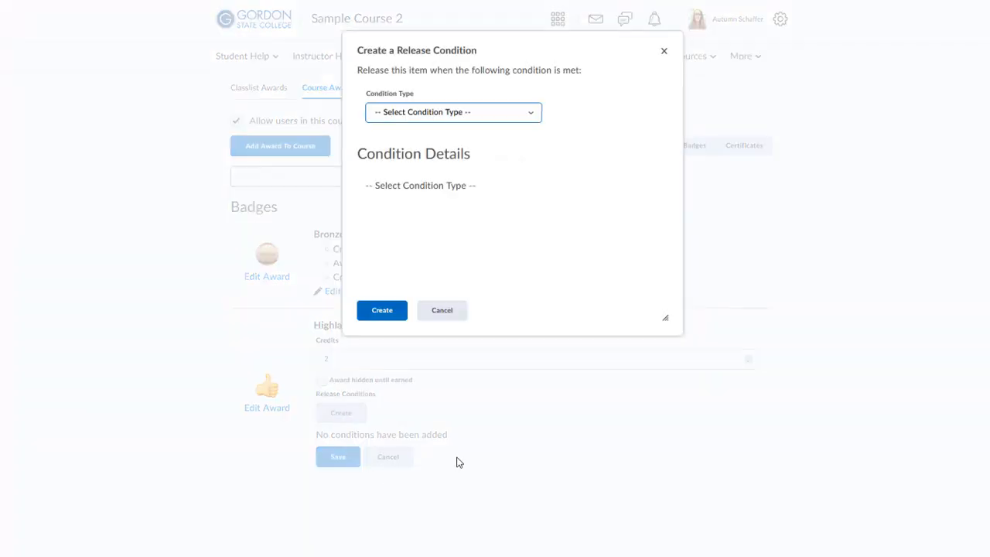
{"action": "left_click", "coordinate": [393, 117]}
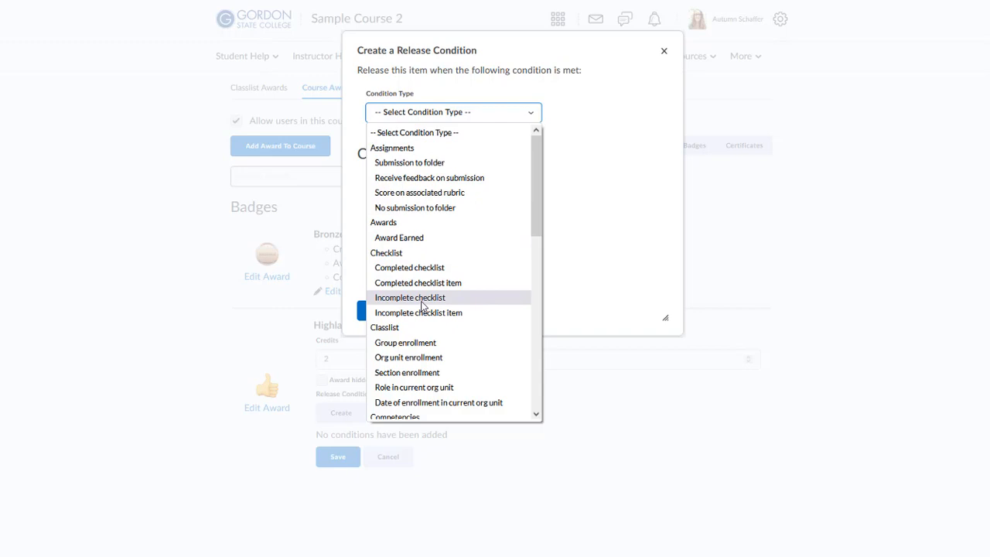
{"action": "scroll", "coordinate": [421, 306], "scroll_direction": "down", "scroll_amount": 10}
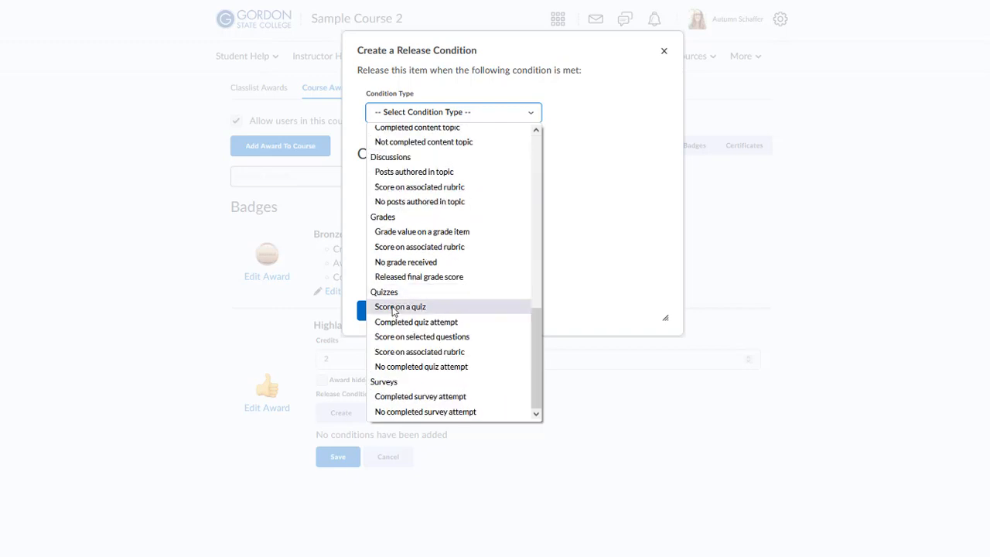
{"action": "left_click", "coordinate": [395, 308]}
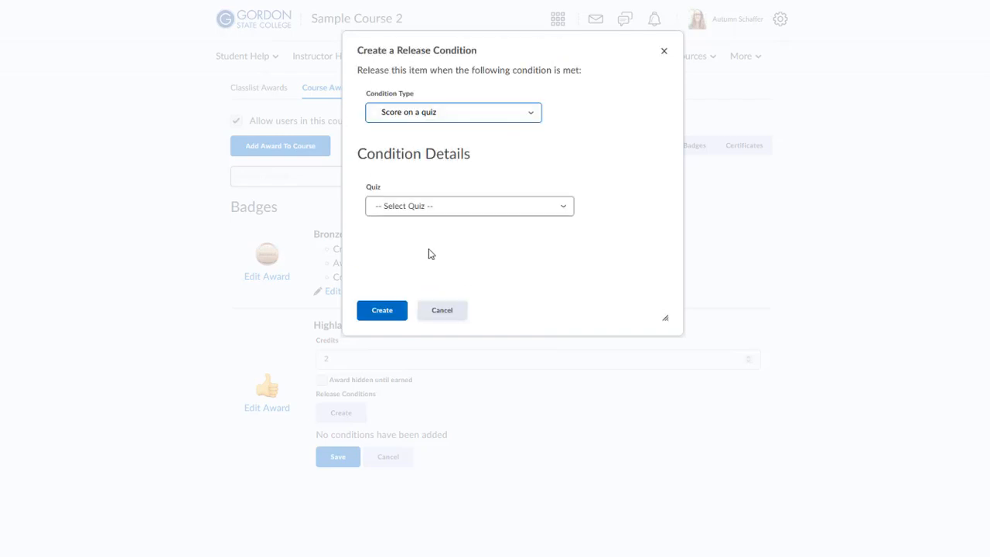
{"action": "left_click", "coordinate": [395, 211]}
{"action": "left_click", "coordinate": [396, 215]}
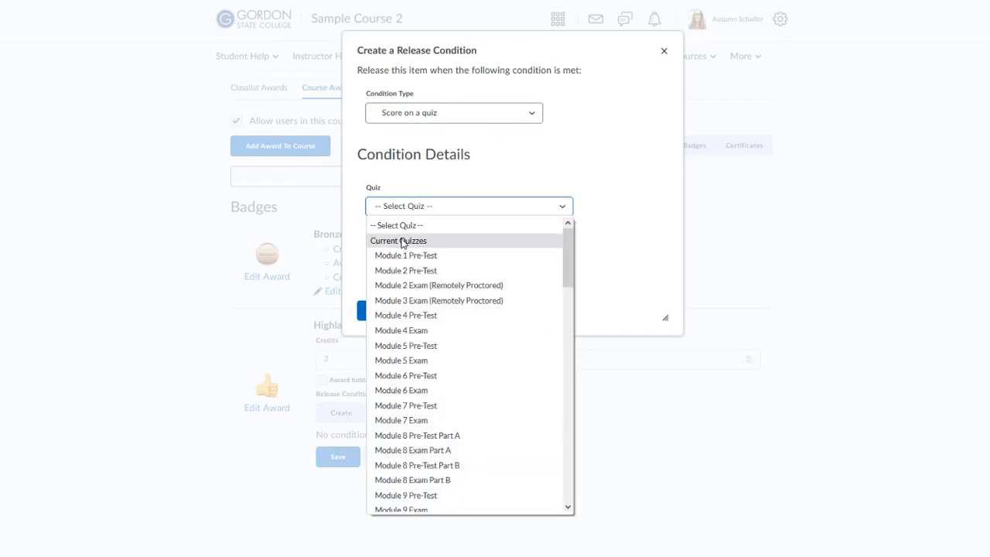
{"action": "left_click", "coordinate": [401, 239]}
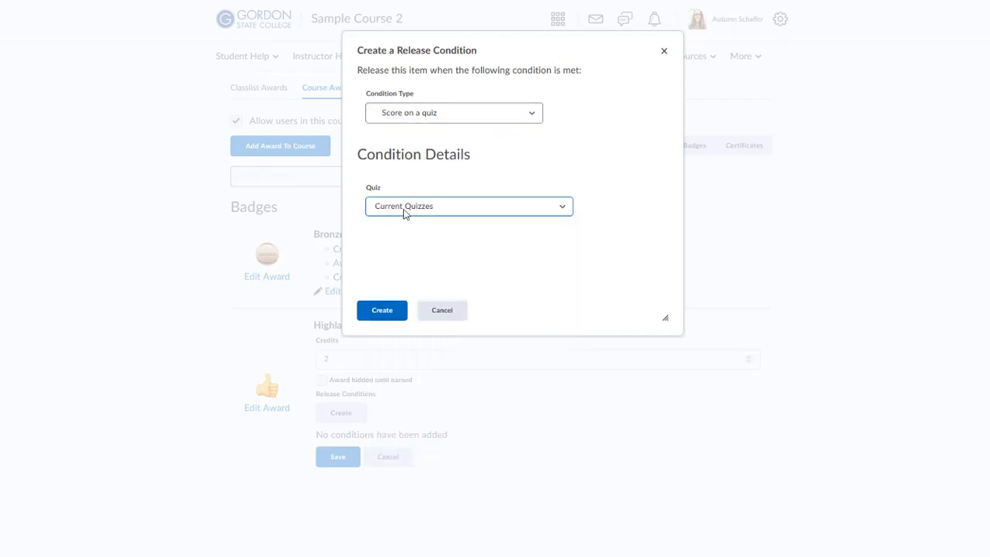
Require a Module 18 Exam score greater than or equal to 70% and create the condition
{"action": "left_click", "coordinate": [403, 208]}
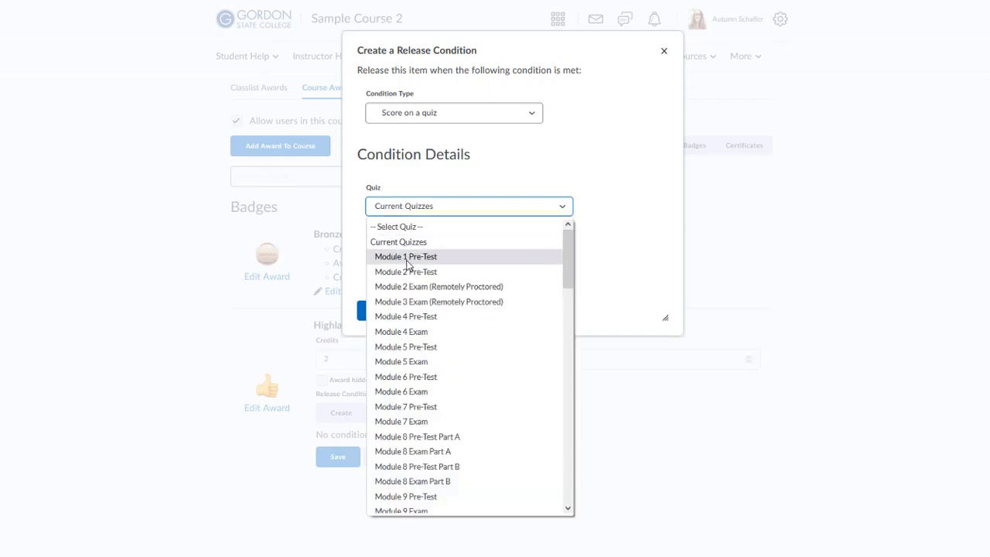
{"action": "scroll", "coordinate": [422, 294], "scroll_direction": "down", "scroll_amount": 2}
{"action": "scroll", "coordinate": [422, 294], "scroll_direction": "down", "scroll_amount": 8}
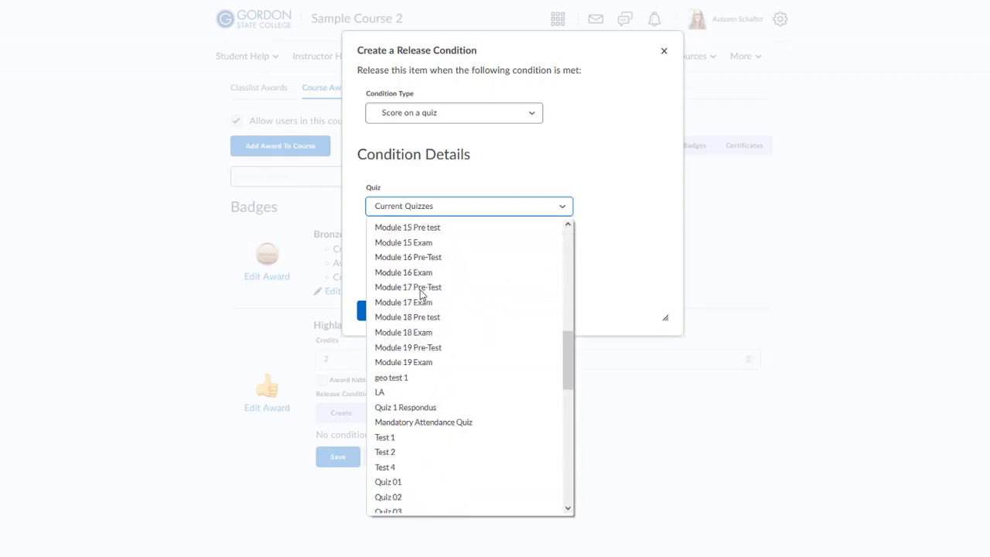
{"action": "scroll", "coordinate": [422, 341], "scroll_direction": "up", "scroll_amount": 1}
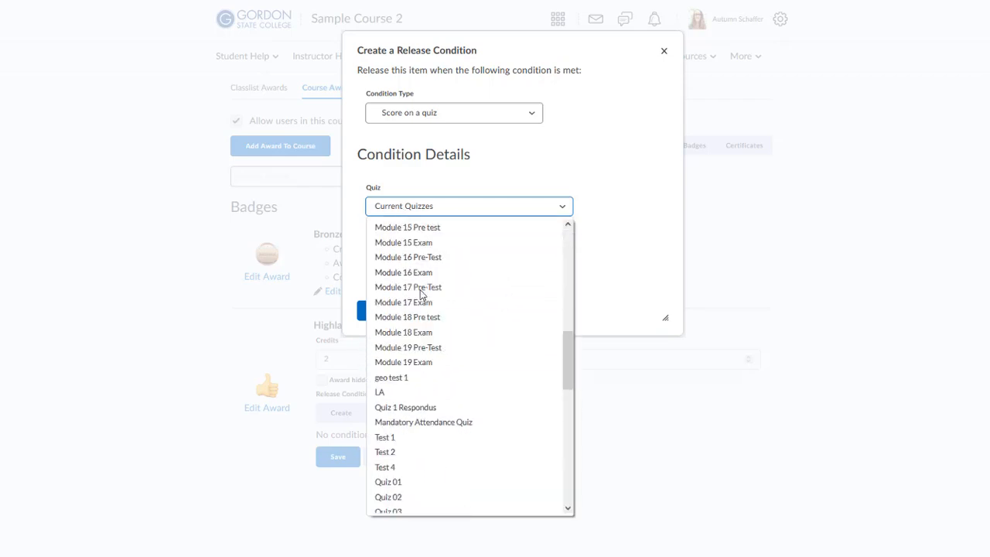
{"action": "left_click", "coordinate": [421, 334]}
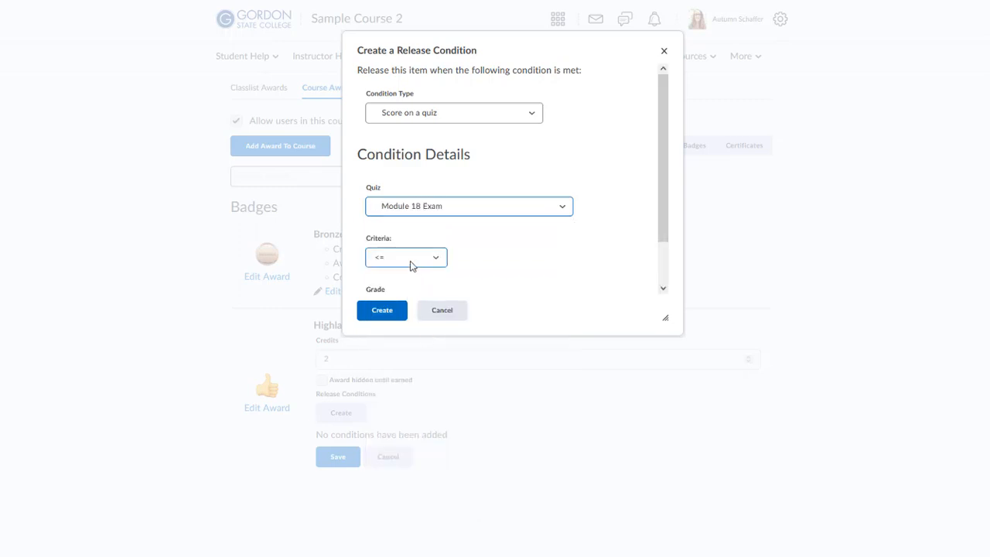
{"action": "left_click", "coordinate": [409, 263]}
{"action": "left_click", "coordinate": [405, 308]}
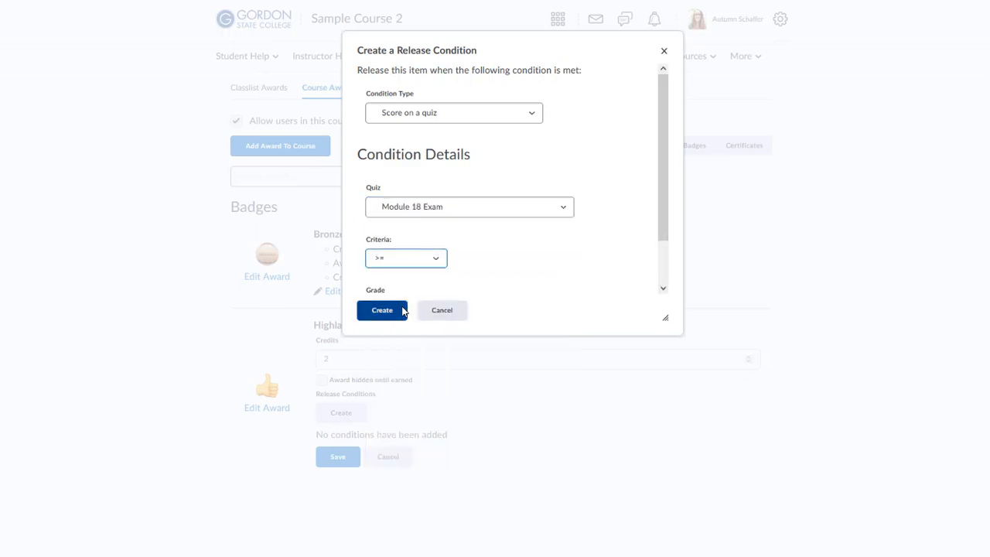
{"action": "scroll", "coordinate": [434, 282], "scroll_direction": "down", "scroll_amount": 1}
{"action": "left_click", "coordinate": [401, 265]}
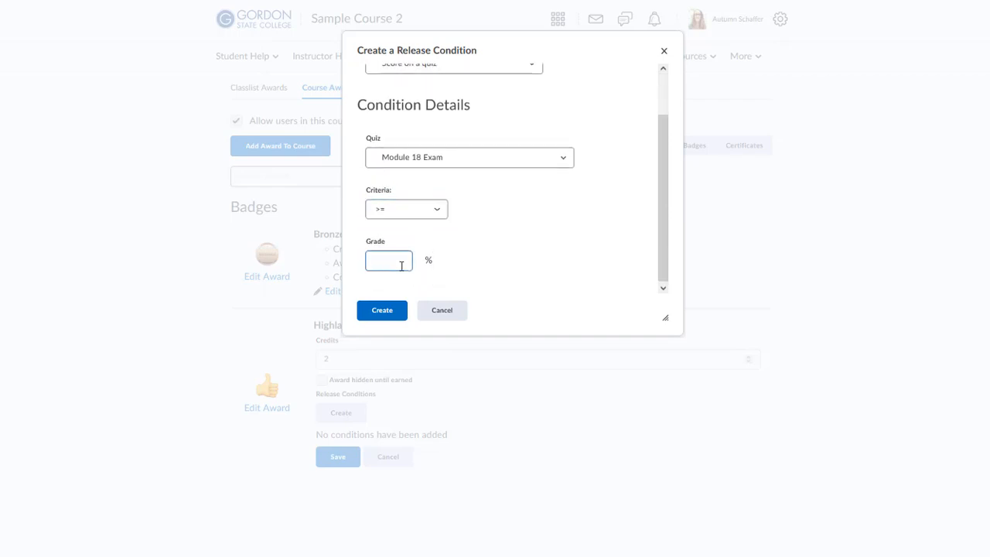
{"action": "type", "text": "70"}
{"action": "left_click", "coordinate": [380, 311]}
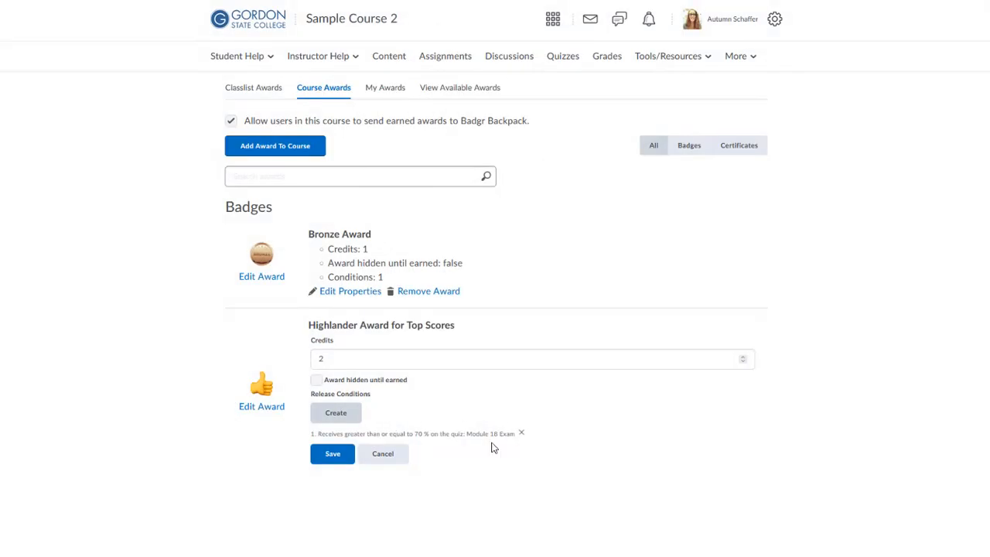
Start a 'Score on a quiz' release condition for the Module 19 Exam quiz
{"action": "left_click", "coordinate": [329, 416]}
{"action": "left_click", "coordinate": [406, 111]}
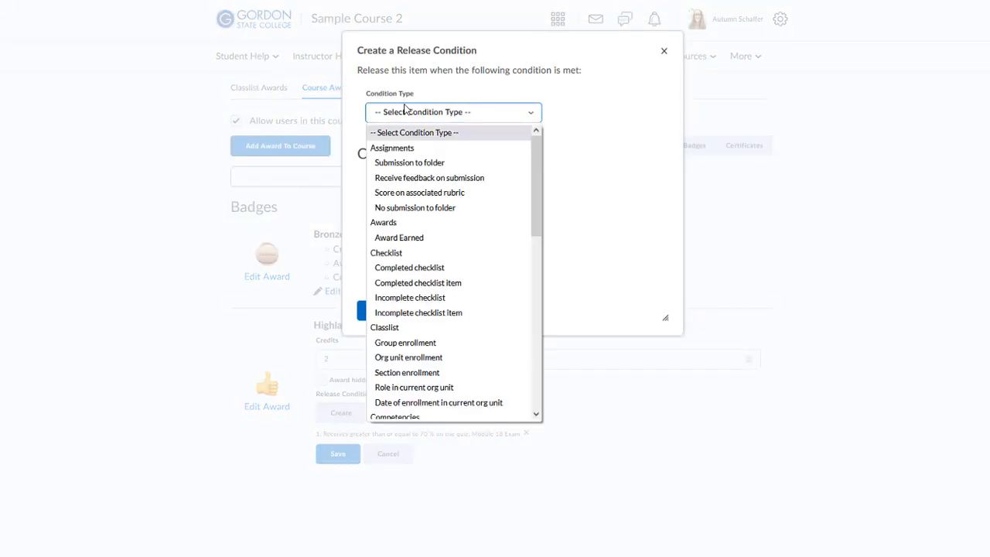
{"action": "scroll", "coordinate": [433, 317], "scroll_direction": "down", "scroll_amount": 2}
{"action": "scroll", "coordinate": [409, 286], "scroll_direction": "down", "scroll_amount": 8}
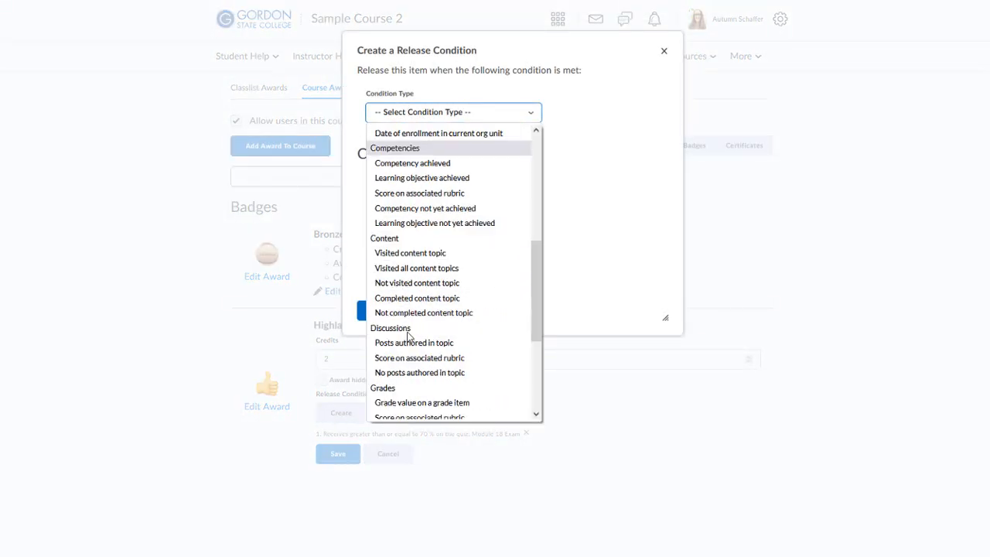
{"action": "left_click", "coordinate": [400, 306]}
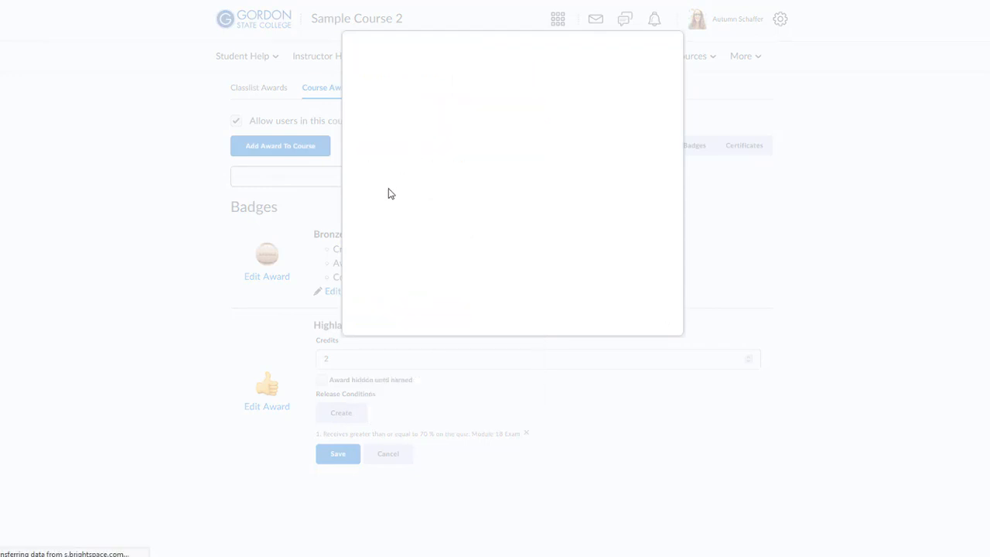
{"action": "left_click", "coordinate": [400, 205]}
{"action": "scroll", "coordinate": [474, 352], "scroll_direction": "down", "scroll_amount": 12}
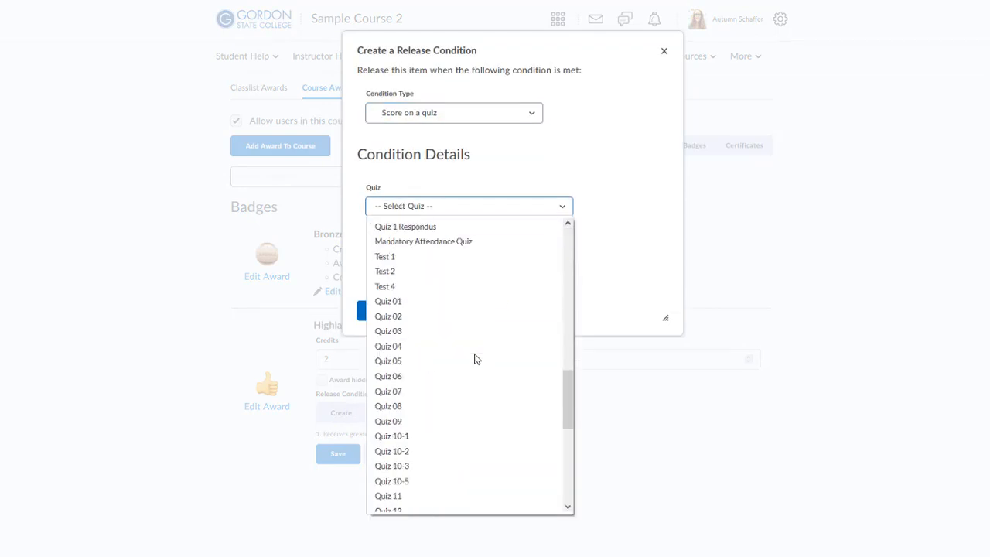
{"action": "scroll", "coordinate": [476, 360], "scroll_direction": "up", "scroll_amount": 3}
{"action": "scroll", "coordinate": [474, 359], "scroll_direction": "up", "scroll_amount": 6}
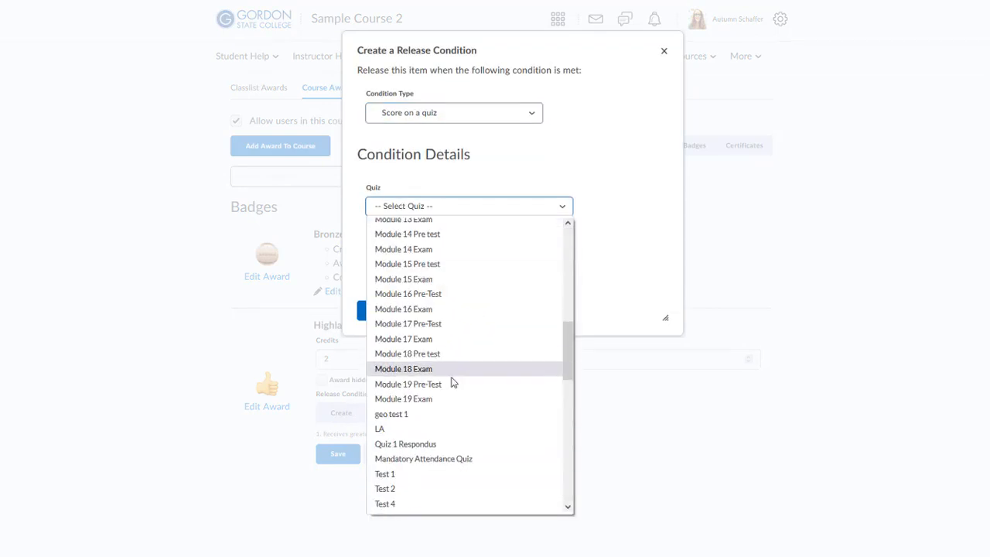
{"action": "left_click", "coordinate": [427, 398]}
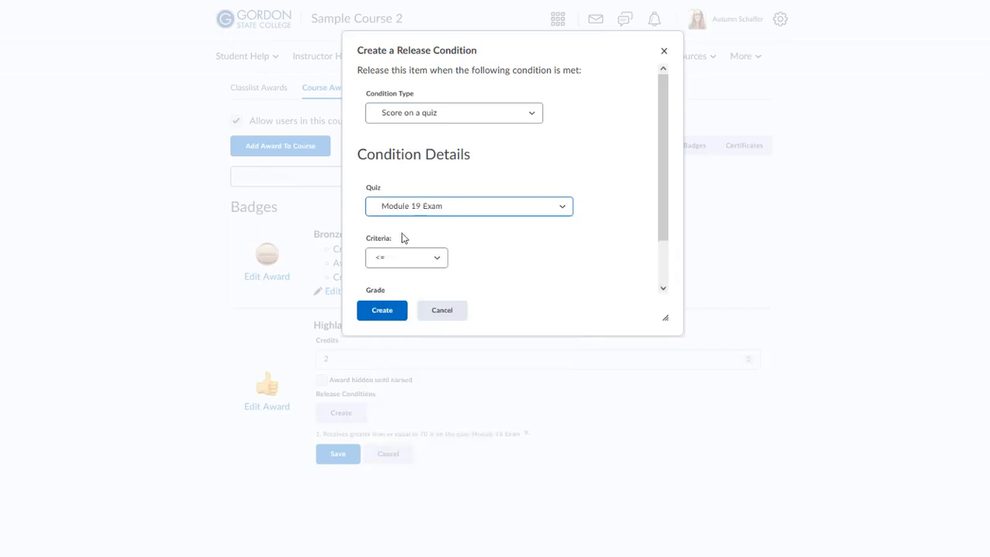
Require a score of at least 70% and create the Module 19 Exam condition
{"action": "left_click", "coordinate": [391, 260]}
{"action": "left_click", "coordinate": [404, 307]}
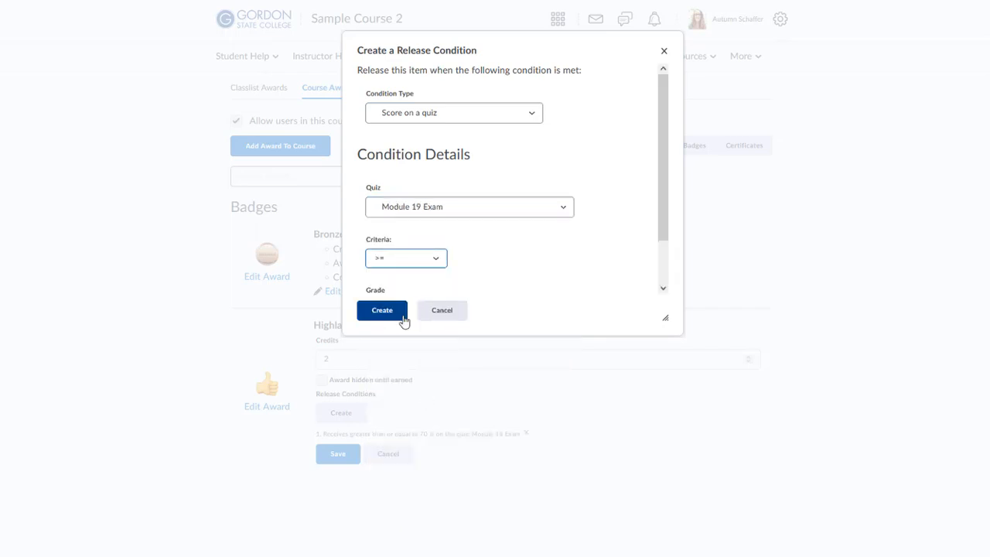
{"action": "scroll", "coordinate": [418, 262], "scroll_direction": "down", "scroll_amount": 1}
{"action": "left_click", "coordinate": [392, 264]}
{"action": "type", "text": "70"}
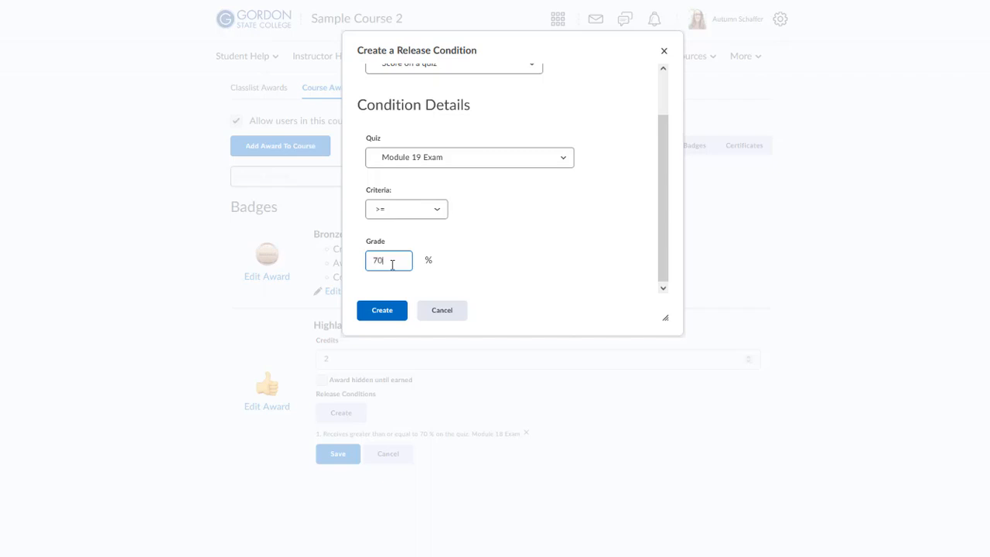
{"action": "left_click", "coordinate": [366, 312]}
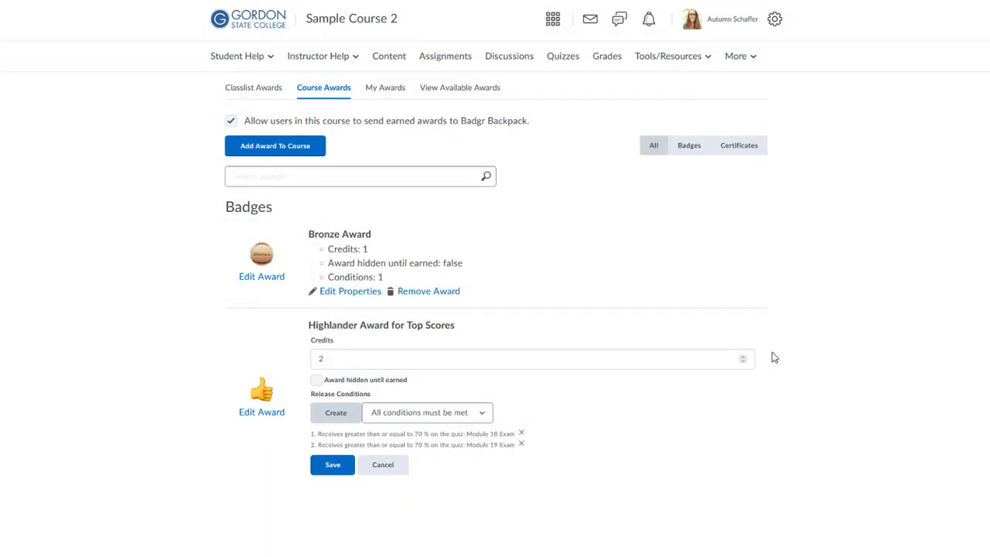
Set the Highlander award's release conditions to 'Any conditions must be met'
{"action": "left_click", "coordinate": [432, 416]}
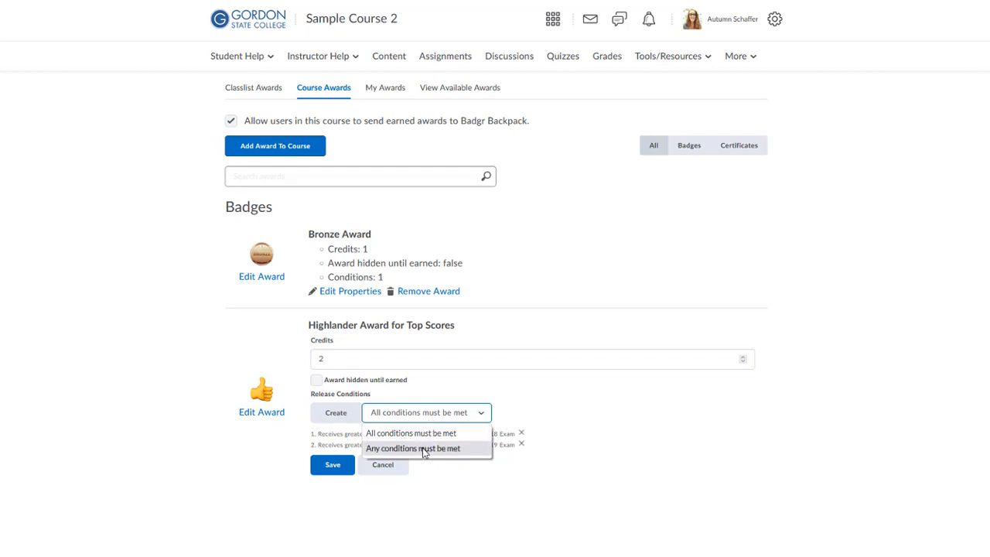
{"action": "left_click", "coordinate": [425, 448]}
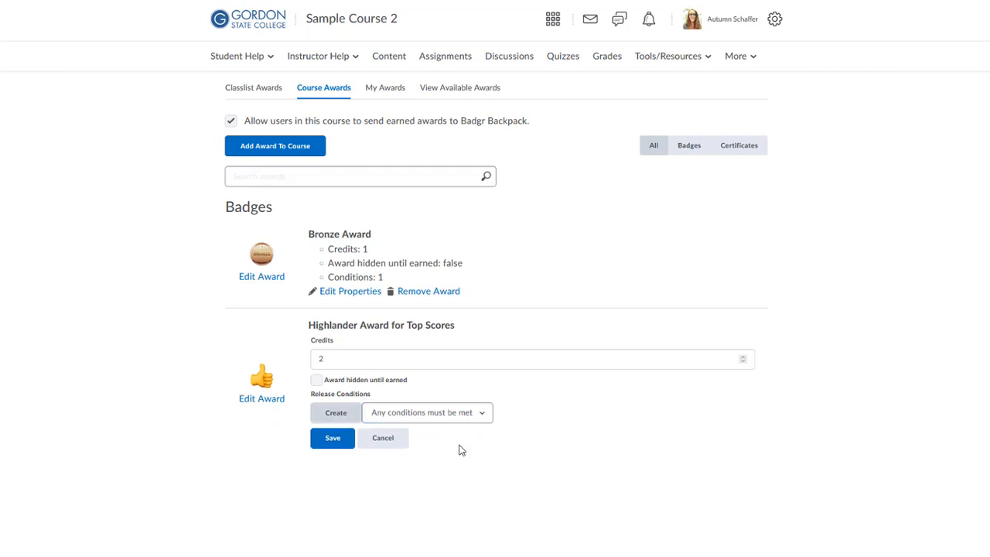
Start a 'Grade value on a grade item' release condition using the Quiz 1 grade item
{"action": "left_click", "coordinate": [338, 413]}
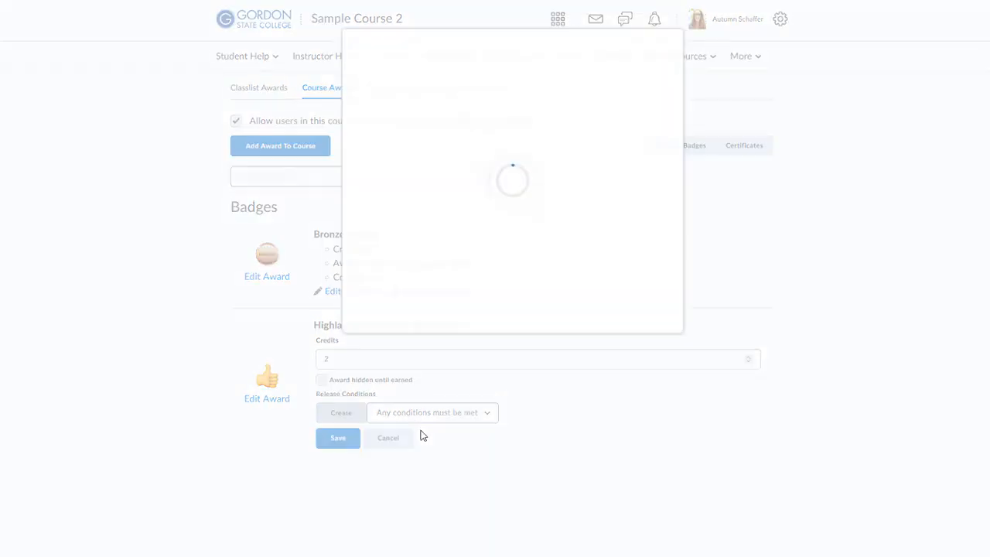
{"action": "left_click", "coordinate": [413, 117]}
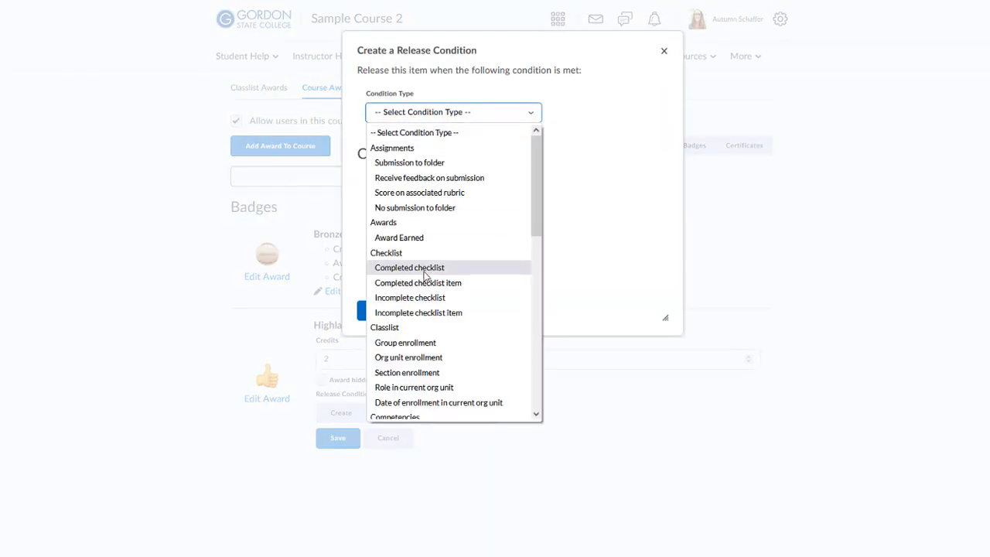
{"action": "scroll", "coordinate": [425, 267], "scroll_direction": "down", "scroll_amount": 5}
{"action": "scroll", "coordinate": [424, 280], "scroll_direction": "down", "scroll_amount": 3}
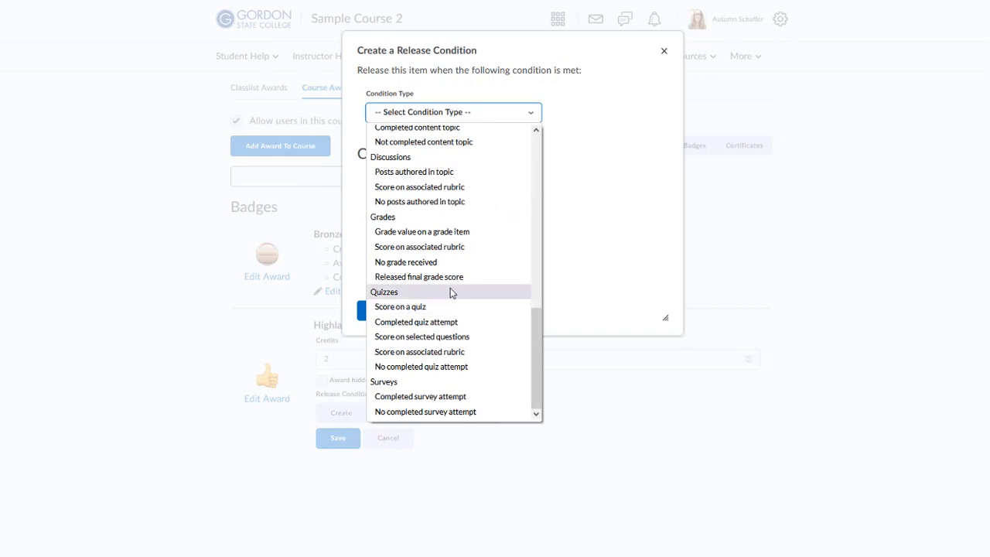
{"action": "scroll", "coordinate": [452, 293], "scroll_direction": "up", "scroll_amount": 10}
{"action": "scroll", "coordinate": [452, 291], "scroll_direction": "up", "scroll_amount": 5}
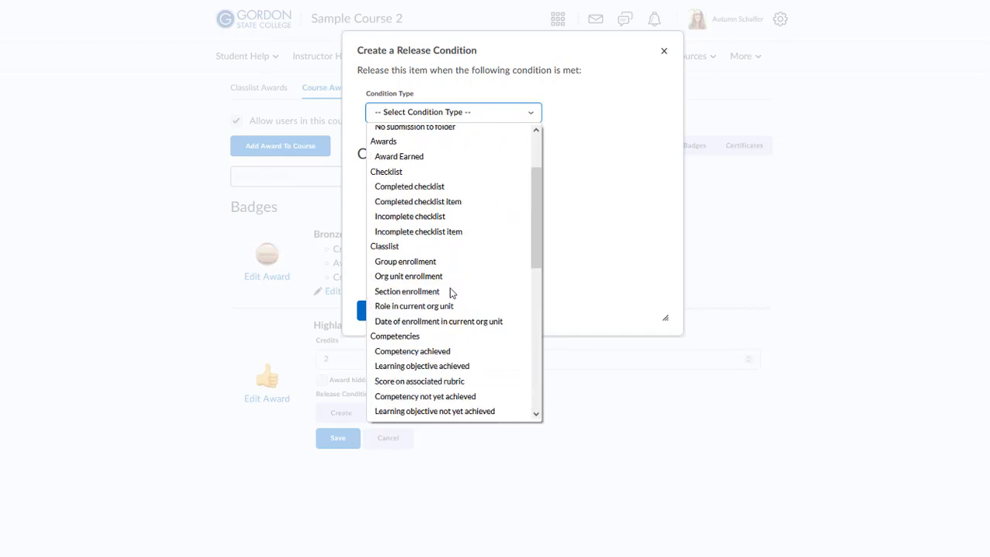
{"action": "scroll", "coordinate": [452, 293], "scroll_direction": "down", "scroll_amount": 13}
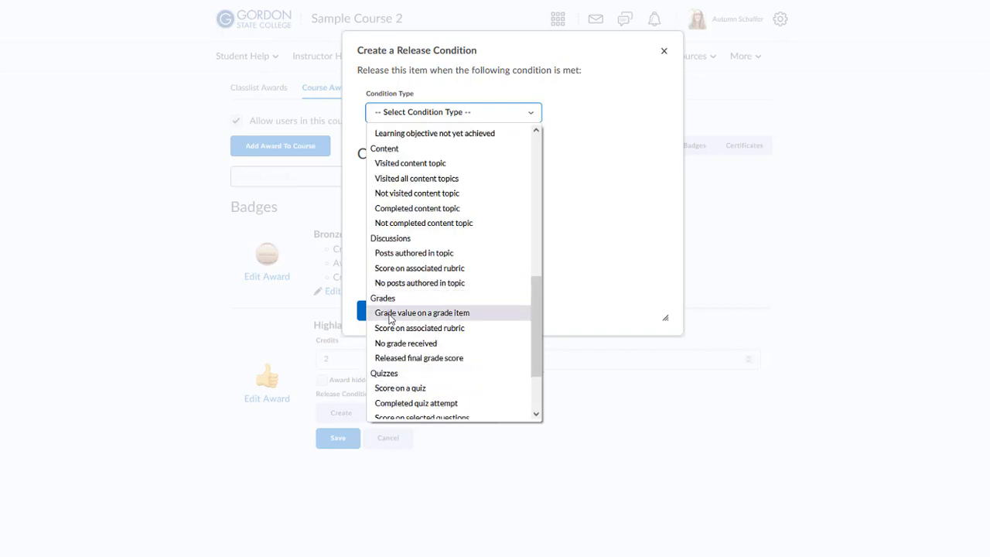
{"action": "left_click", "coordinate": [391, 312]}
{"action": "left_click", "coordinate": [405, 207]}
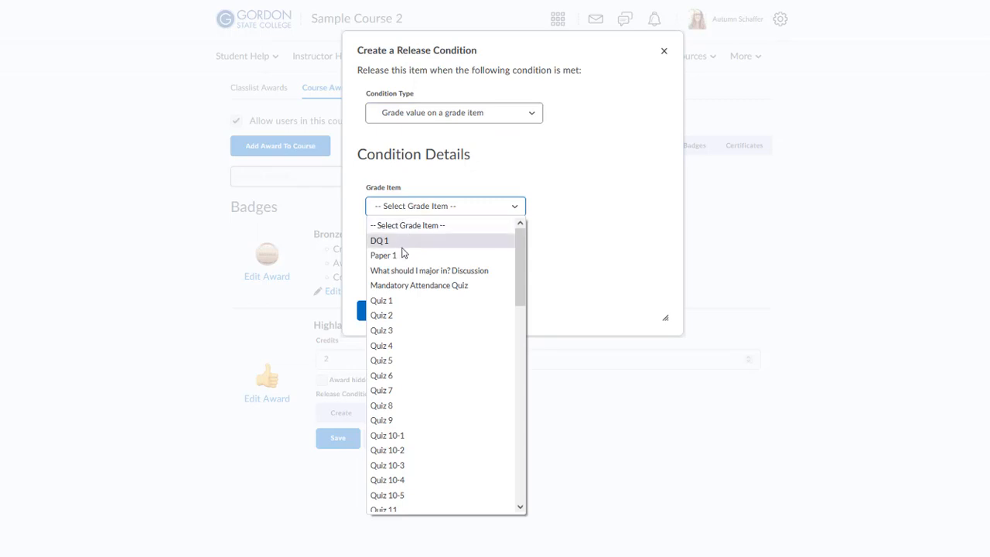
{"action": "left_click", "coordinate": [400, 302]}
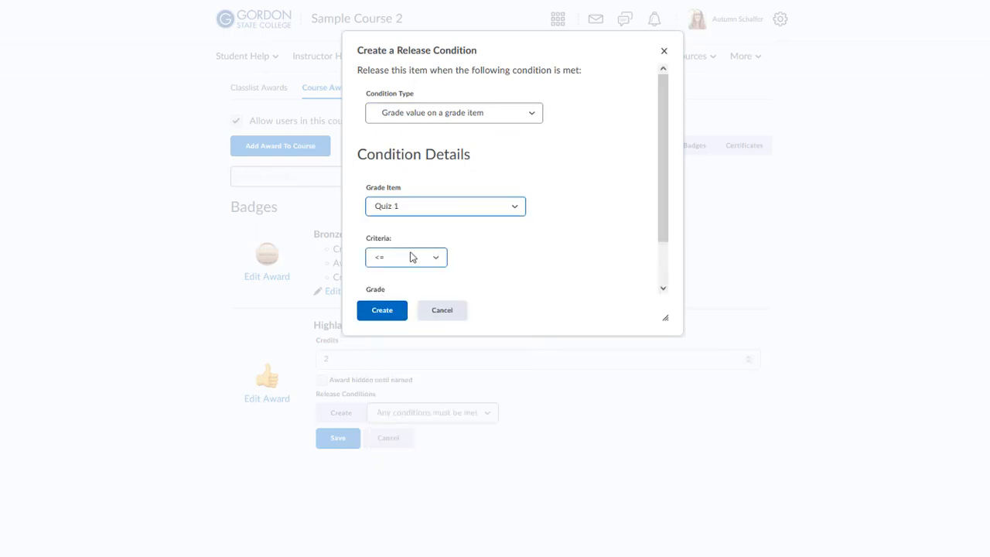
Set the criteria to greater than or equal to 90% and create the Quiz 1 condition
{"action": "left_click", "coordinate": [412, 258]}
{"action": "scroll", "coordinate": [481, 249], "scroll_direction": "down", "scroll_amount": 1}
{"action": "left_click", "coordinate": [380, 215]}
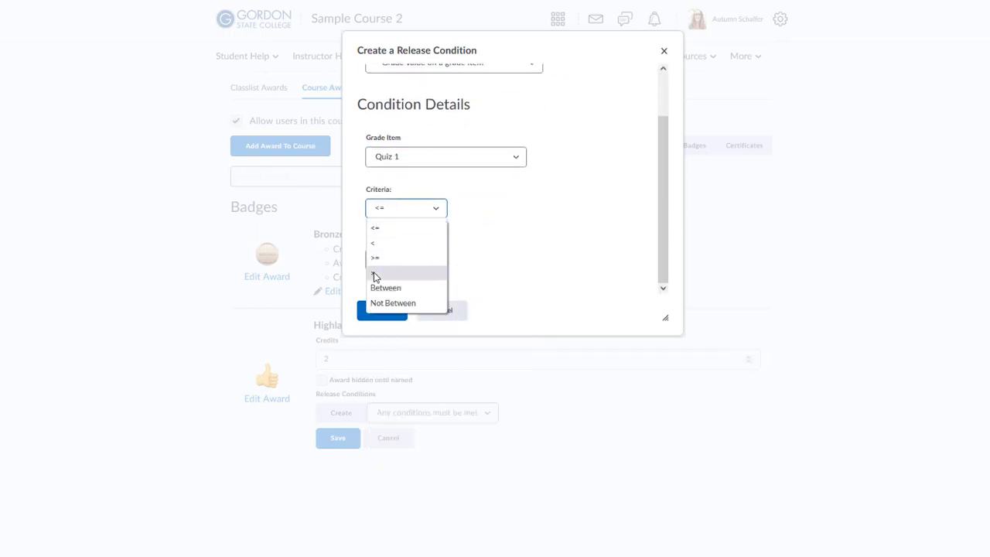
{"action": "left_click", "coordinate": [375, 276]}
{"action": "left_click", "coordinate": [396, 208]}
{"action": "left_click", "coordinate": [391, 259]}
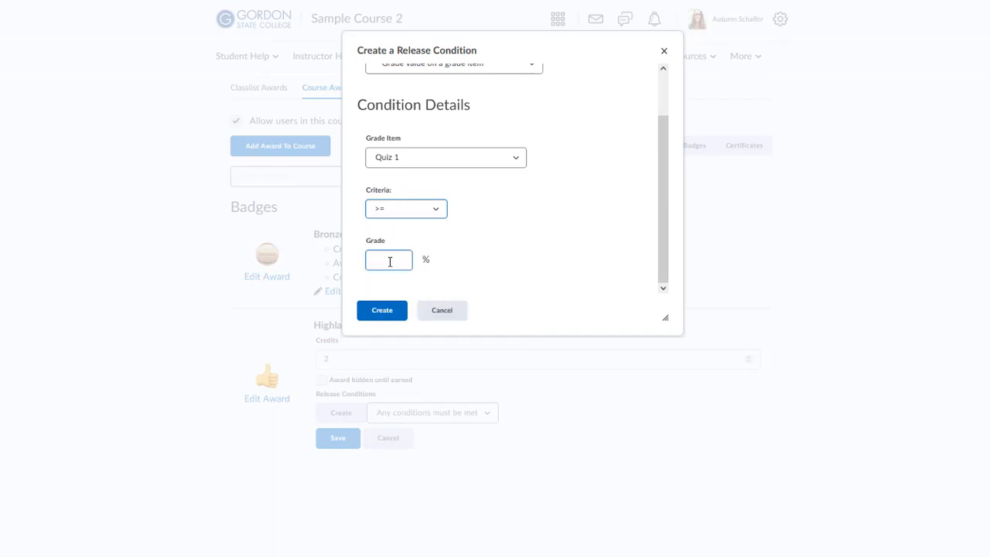
{"action": "left_click", "coordinate": [390, 262]}
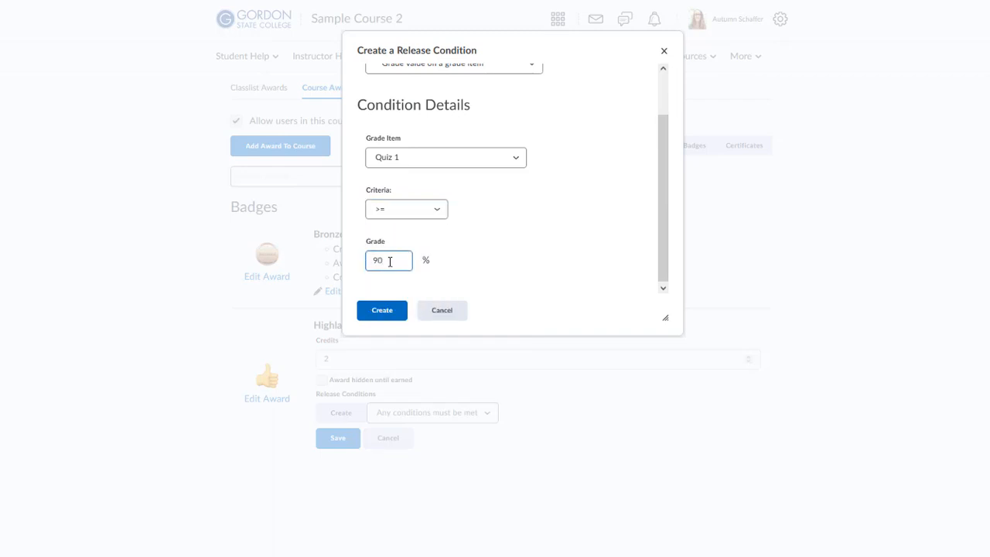
{"action": "left_click", "coordinate": [393, 311]}
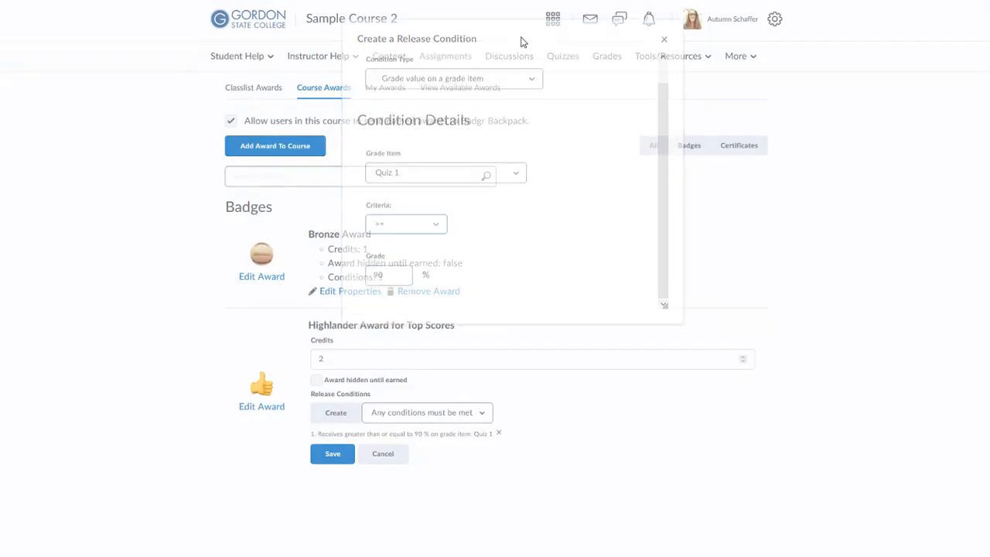
{"action": "left_click", "coordinate": [352, 420]}
Choose a 'Grade value on a grade item' condition with Quiz 2 as the grade item
{"action": "left_click", "coordinate": [417, 116]}
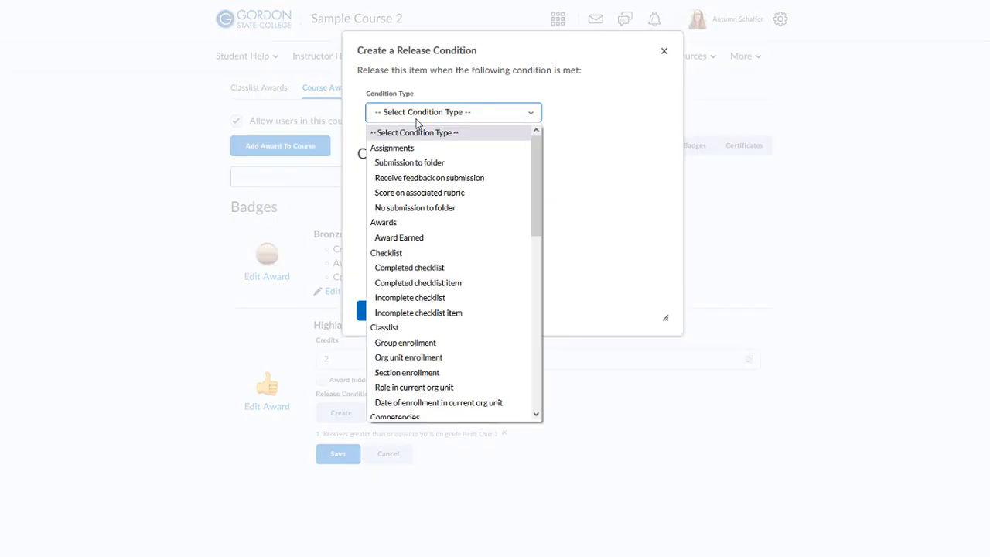
{"action": "scroll", "coordinate": [410, 283], "scroll_direction": "down", "scroll_amount": 10}
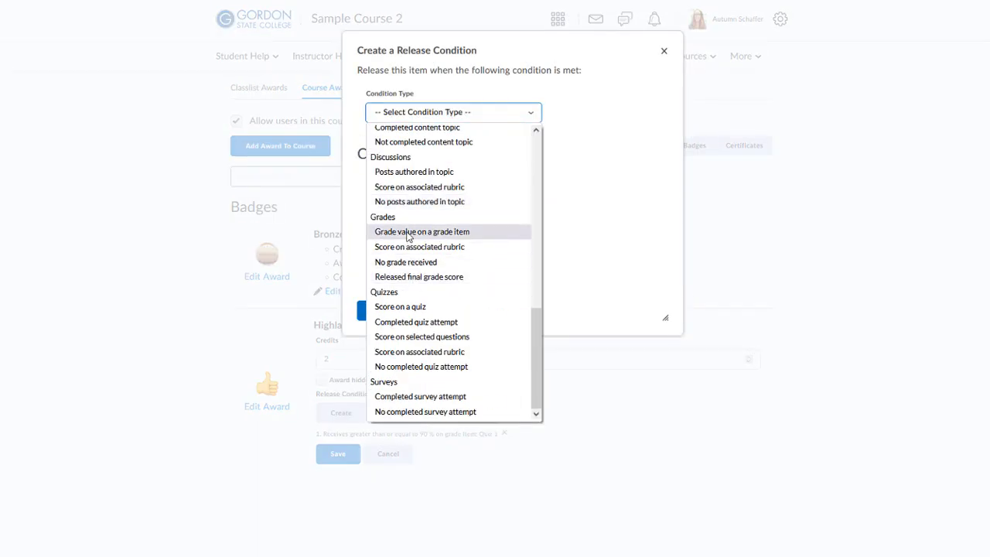
{"action": "left_click", "coordinate": [408, 232]}
{"action": "left_click", "coordinate": [402, 206]}
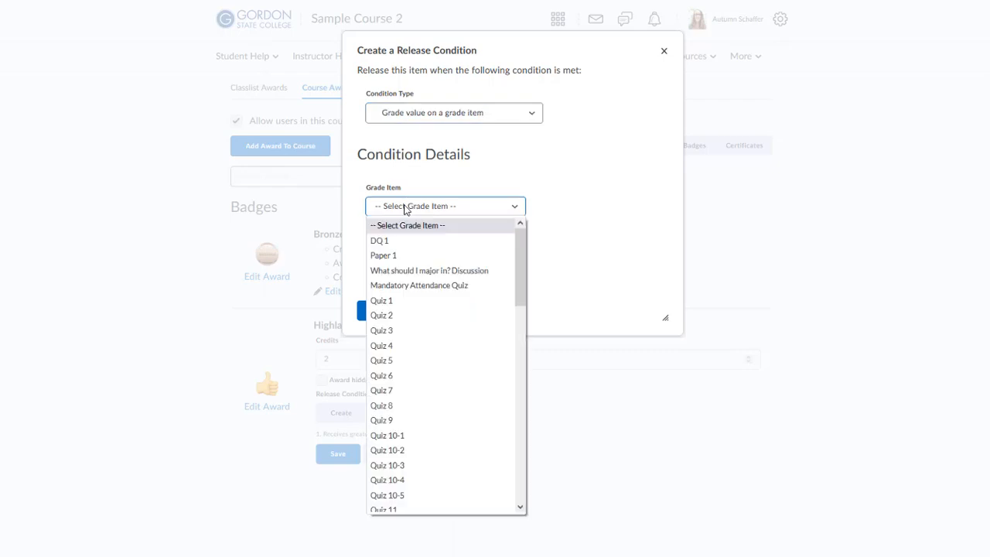
{"action": "left_click", "coordinate": [431, 317]}
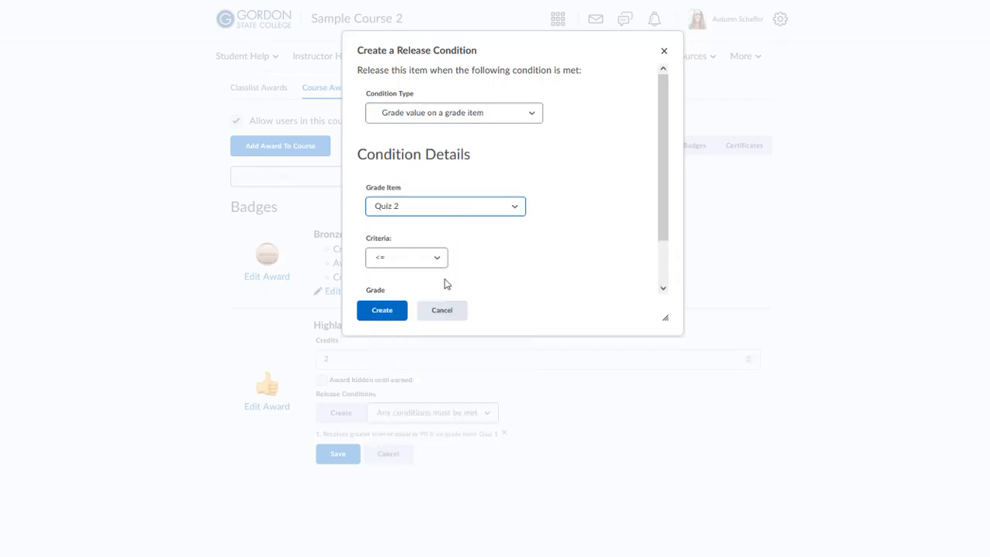
Require at least 90% on Quiz 2, create the condition and save the Highlander award
{"action": "left_click", "coordinate": [402, 263]}
{"action": "left_click", "coordinate": [405, 310]}
{"action": "scroll", "coordinate": [464, 279], "scroll_direction": "down", "scroll_amount": 1}
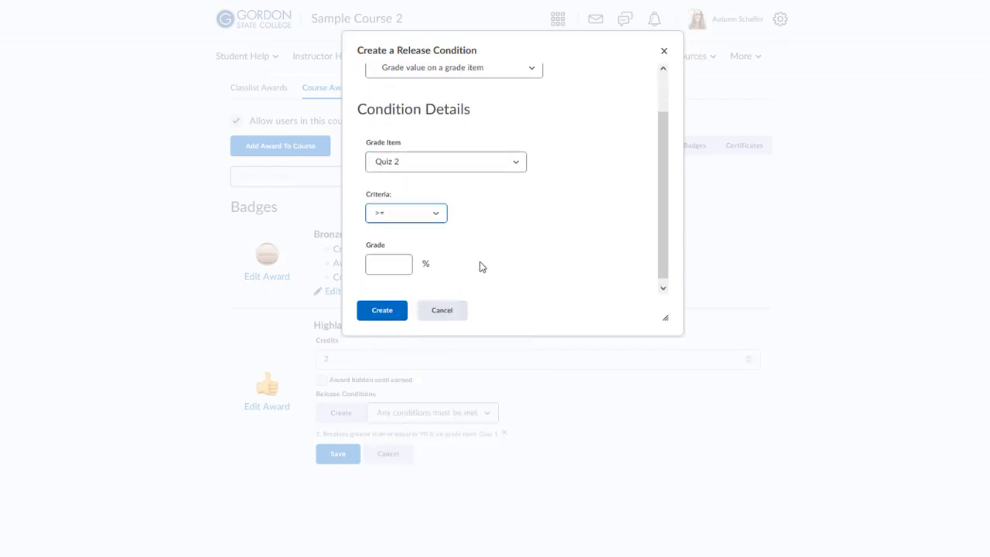
{"action": "left_click", "coordinate": [393, 263]}
{"action": "type", "text": "90"}
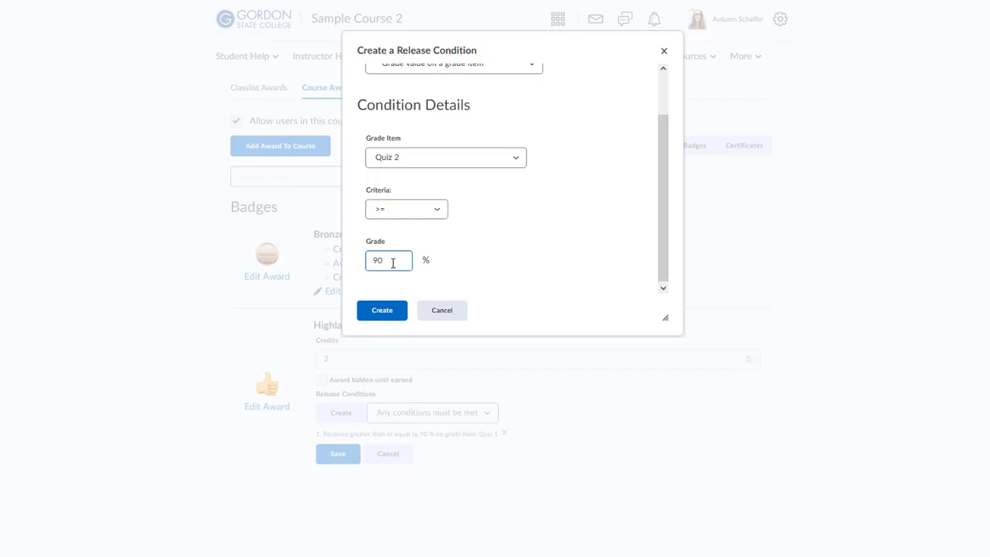
{"action": "left_click", "coordinate": [382, 310]}
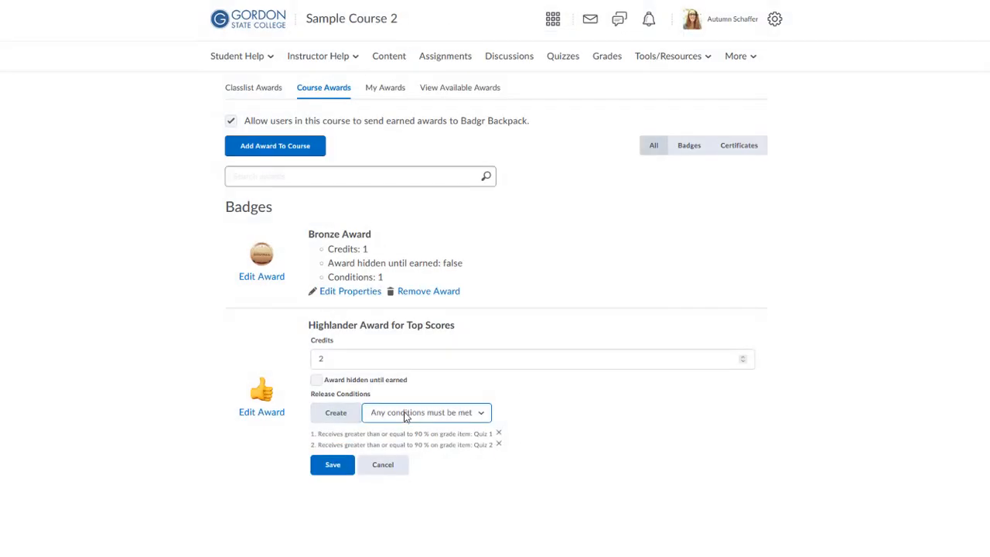
{"action": "left_click", "coordinate": [348, 472]}
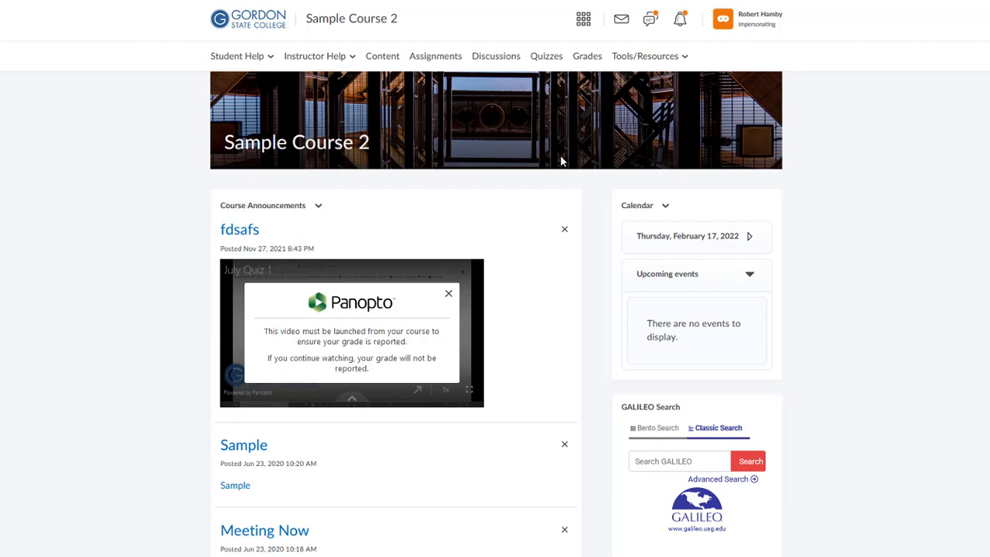
View the student's earned awards with 'Include awards from other courses' toggled off and on, then view available awards
{"action": "left_click", "coordinate": [632, 60]}
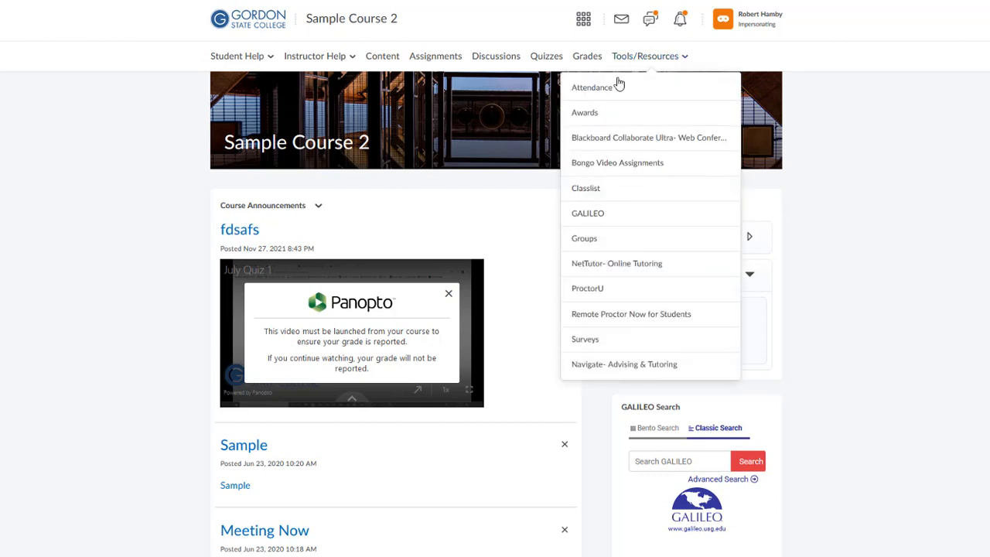
{"action": "left_click", "coordinate": [602, 115]}
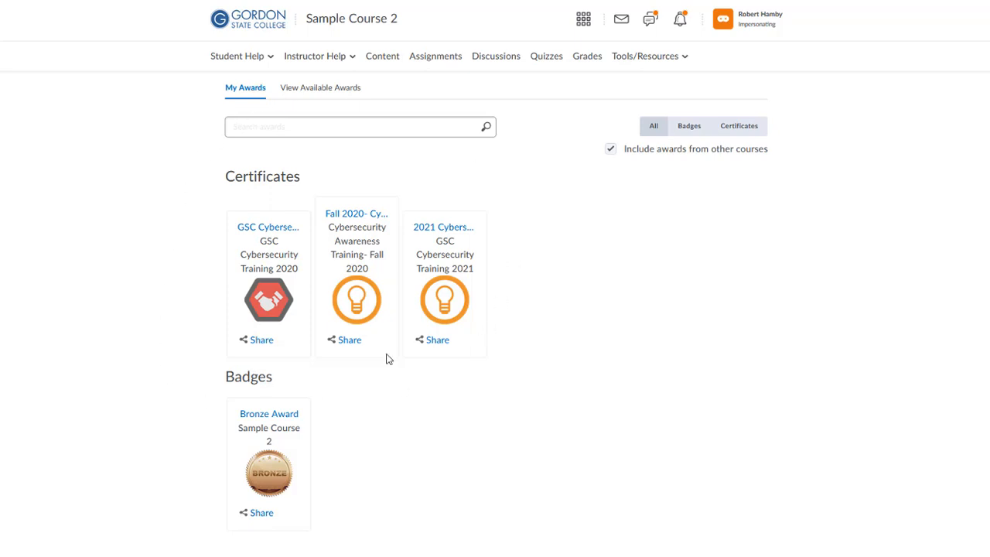
{"action": "left_click", "coordinate": [611, 150]}
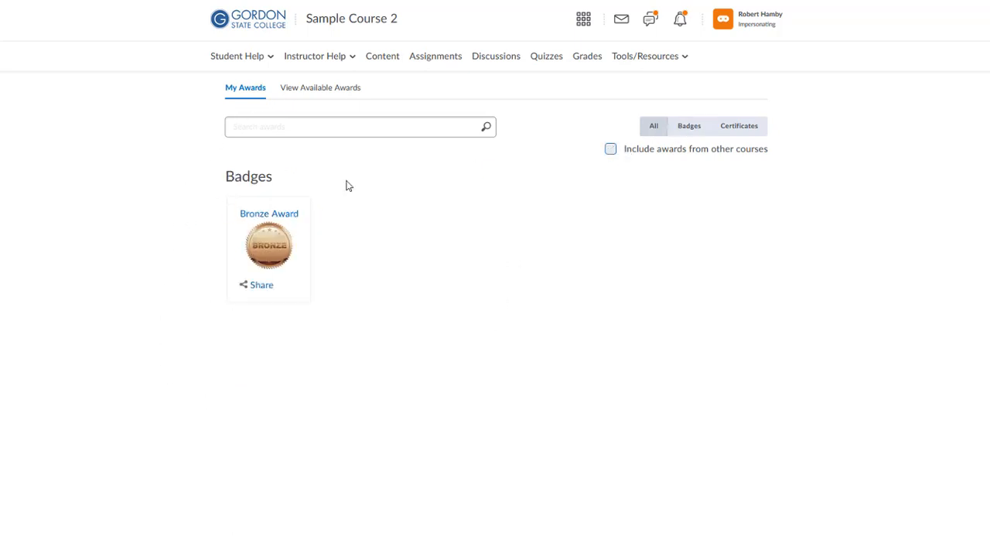
{"action": "left_click", "coordinate": [610, 150]}
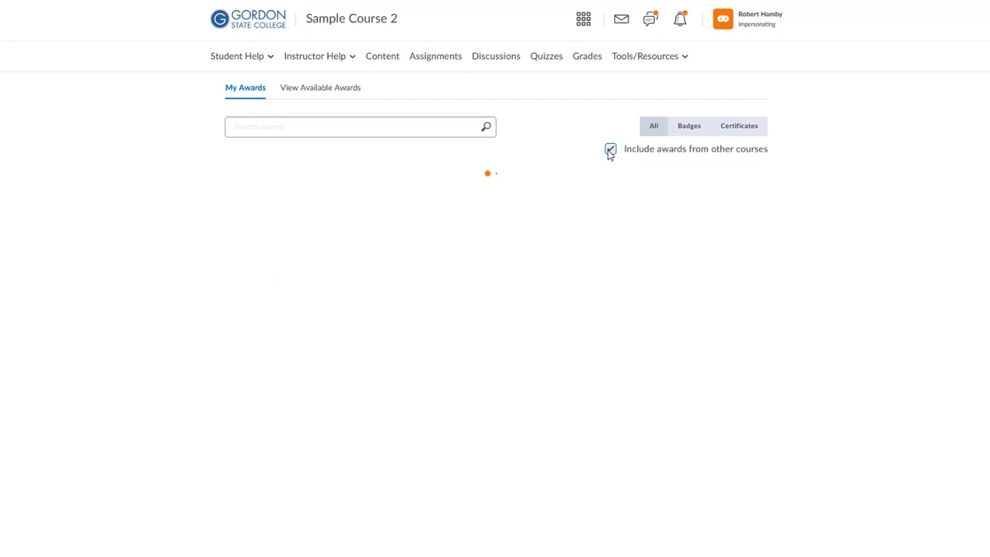
{"action": "left_click", "coordinate": [309, 90]}
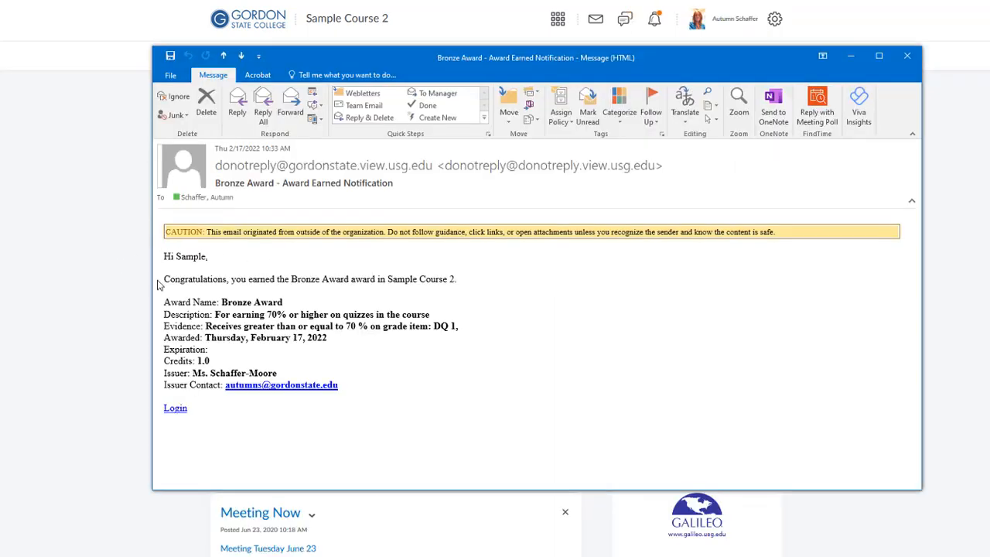
Read the 'Bronze Award - Award Earned Notification' e-mail in Outlook
{"action": "mouse_move", "coordinate": [283, 166]}
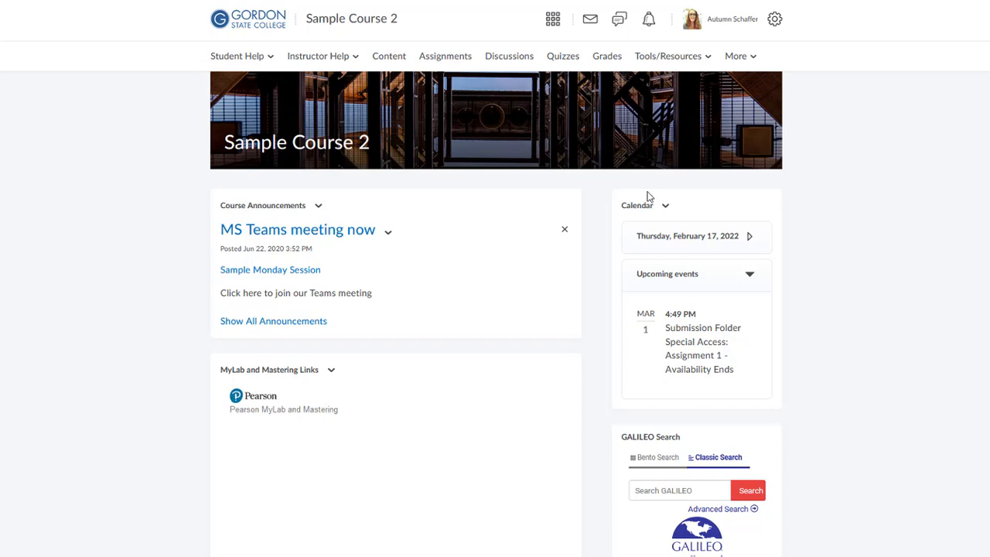
Go to the Course Awards page and begin creating a brand-new award
{"action": "left_click", "coordinate": [667, 59]}
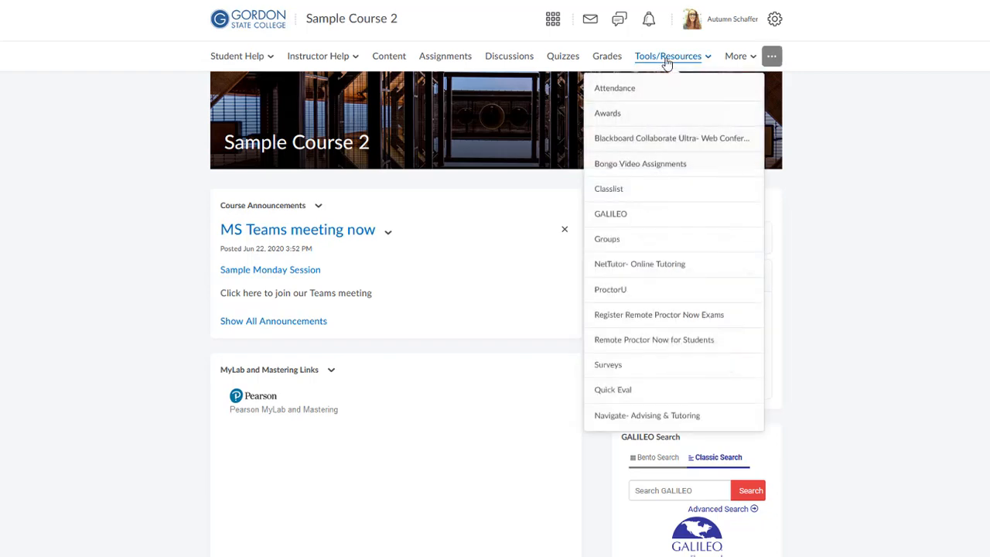
{"action": "left_click", "coordinate": [642, 114]}
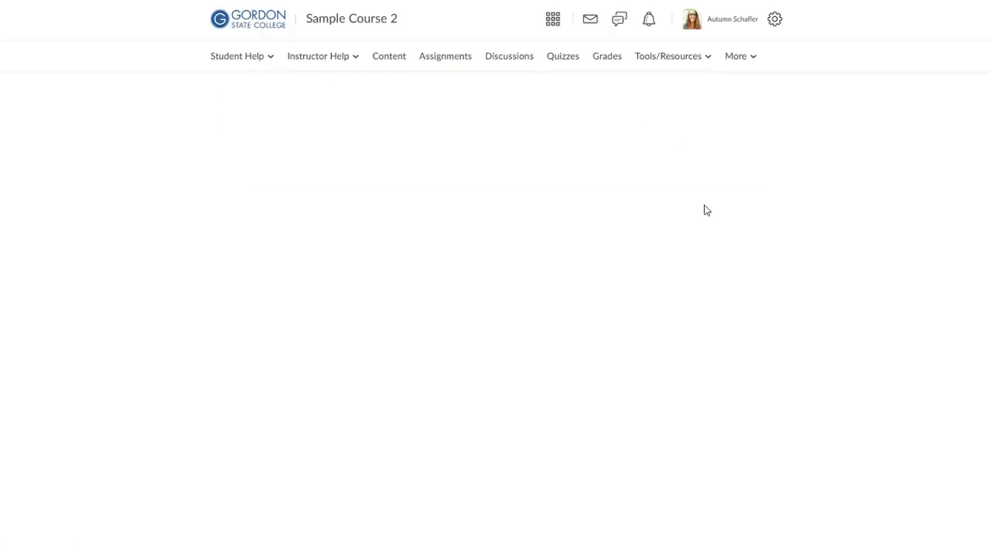
{"action": "left_click", "coordinate": [305, 90]}
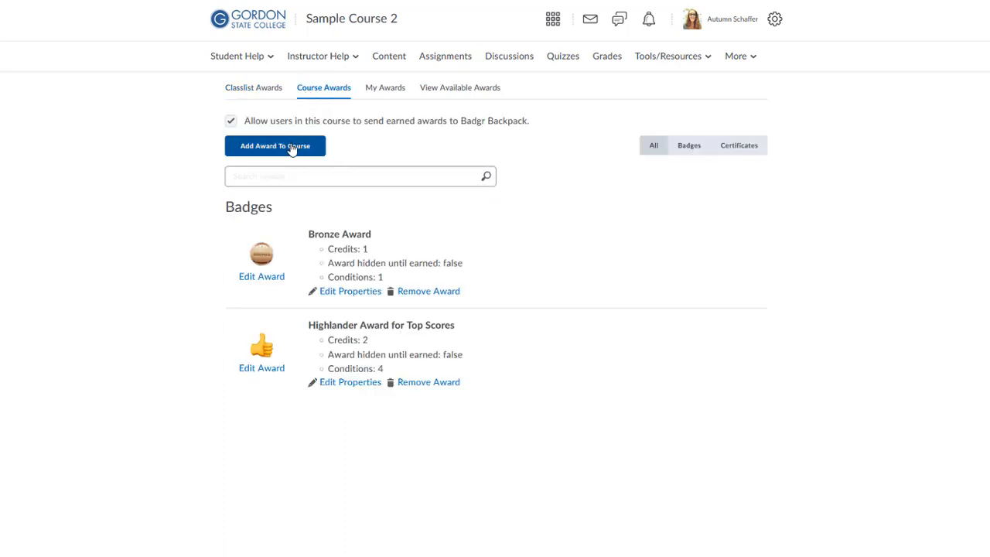
{"action": "left_click", "coordinate": [292, 148]}
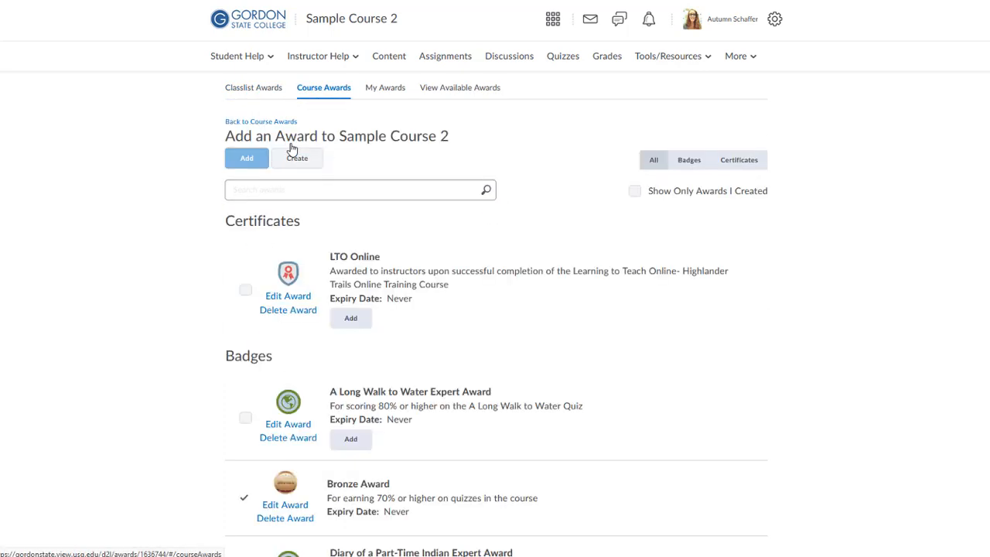
{"action": "left_click", "coordinate": [296, 160]}
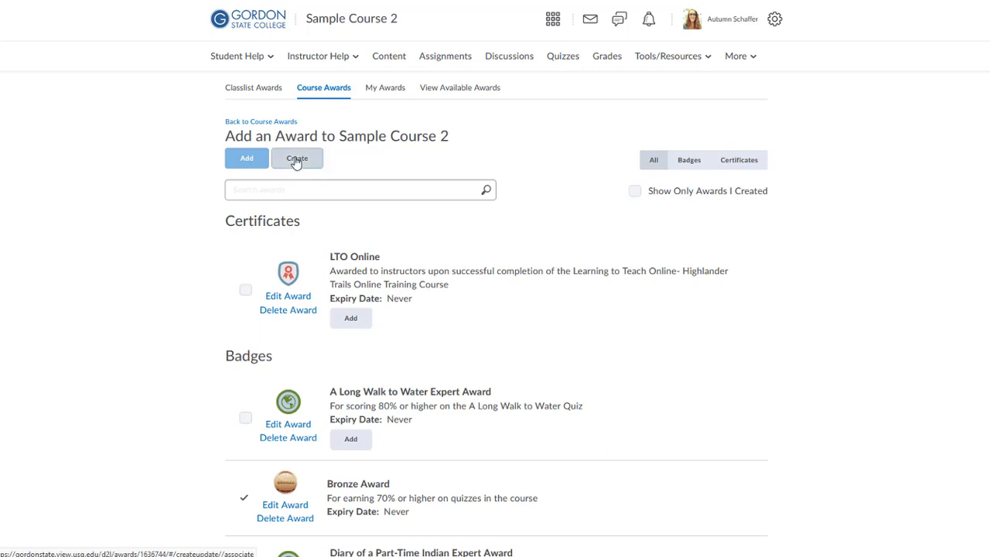
Name the award 'Service Learning Certificate' and describe it for students who submitted their service learning portfolio
{"action": "left_click", "coordinate": [310, 236]}
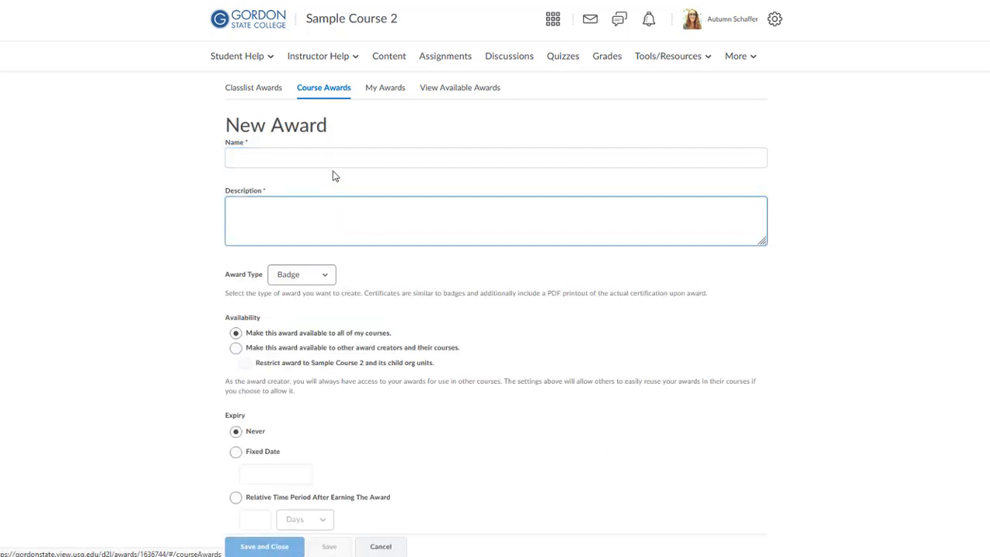
{"action": "left_click", "coordinate": [326, 151]}
{"action": "left_click", "coordinate": [417, 377]}
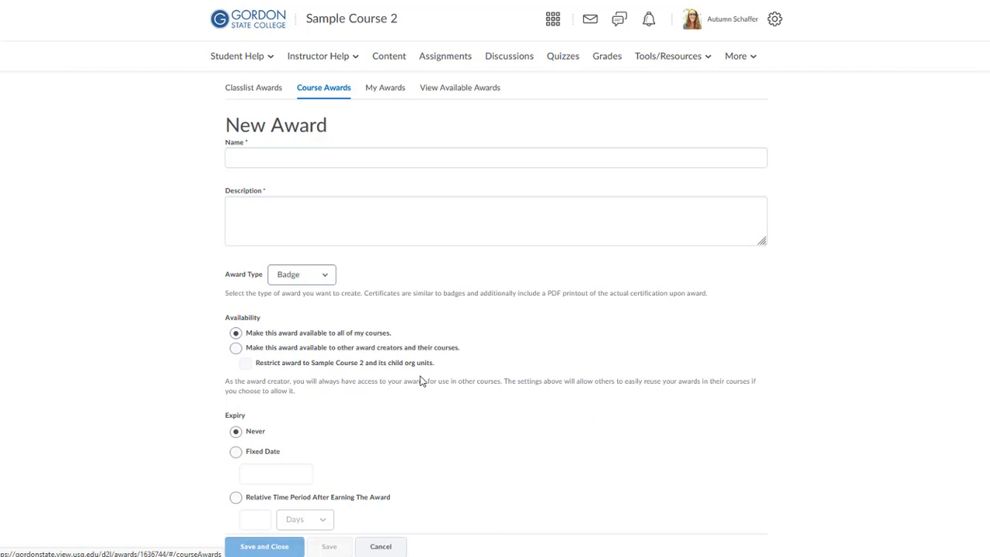
{"action": "left_click", "coordinate": [509, 236]}
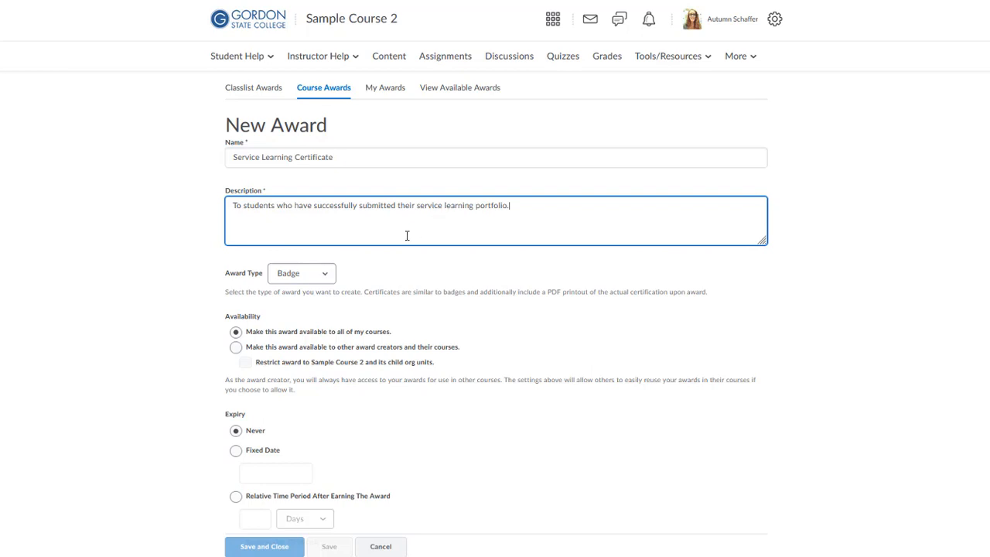
{"action": "scroll", "coordinate": [387, 232], "scroll_direction": "down", "scroll_amount": 1}
Set the award type to Certificate
{"action": "left_click", "coordinate": [292, 229]}
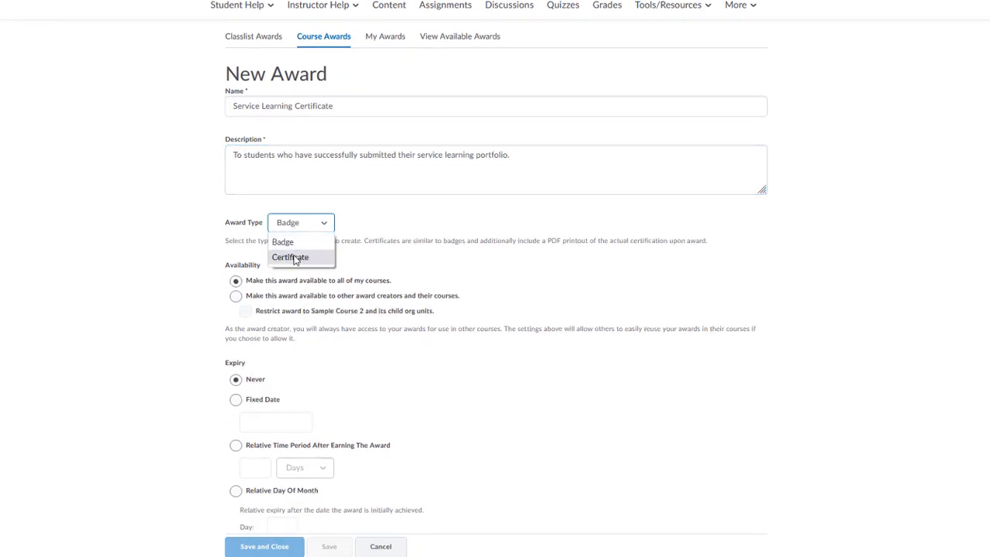
{"action": "left_click", "coordinate": [287, 256]}
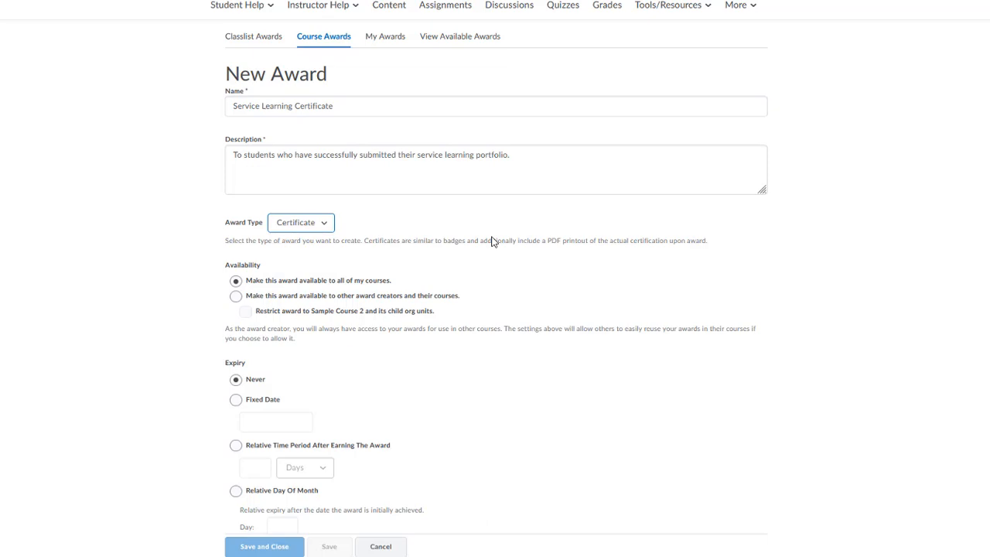
{"action": "scroll", "coordinate": [491, 241], "scroll_direction": "down", "scroll_amount": 1}
{"action": "scroll", "coordinate": [464, 243], "scroll_direction": "down", "scroll_amount": 1}
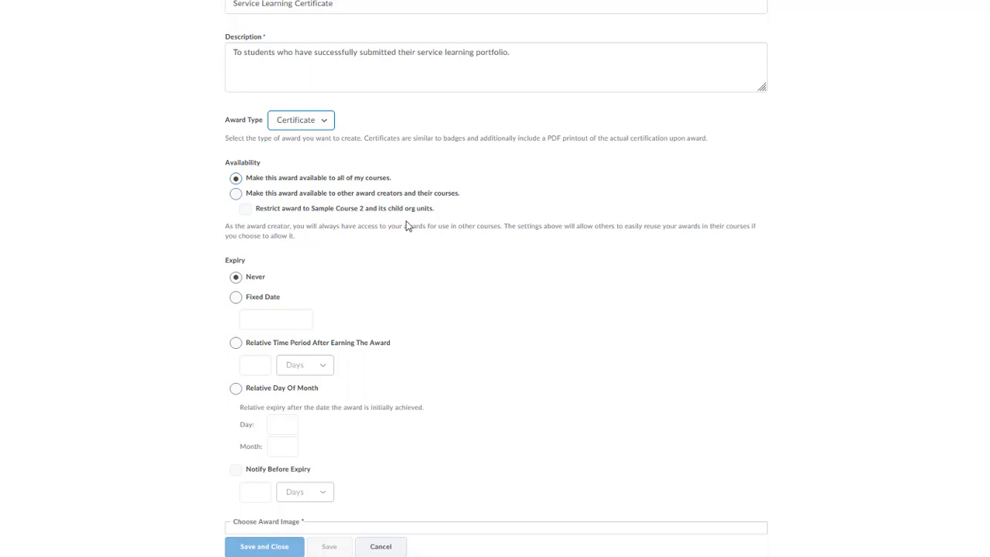
{"action": "scroll", "coordinate": [408, 225], "scroll_direction": "down", "scroll_amount": 1}
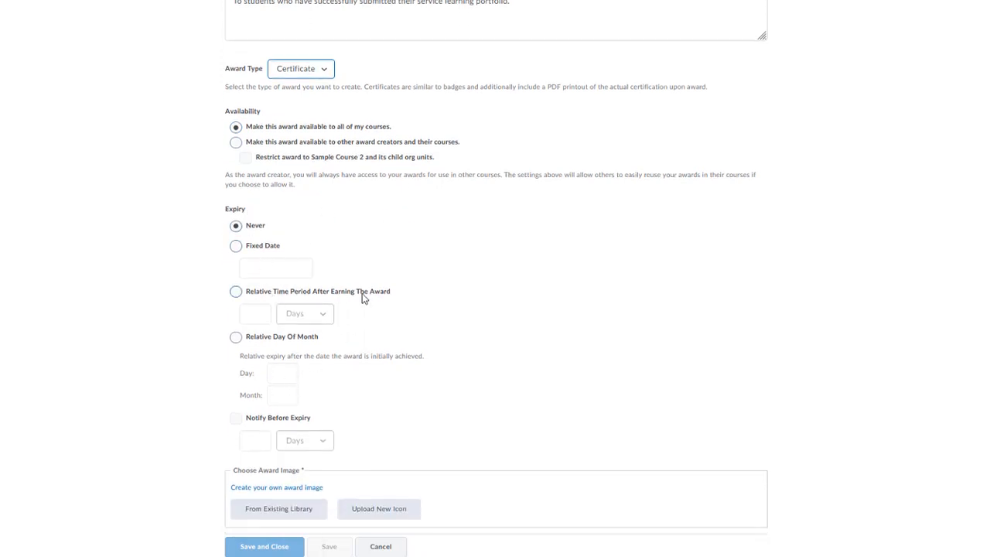
{"action": "scroll", "coordinate": [364, 297], "scroll_direction": "down", "scroll_amount": 2}
{"action": "scroll", "coordinate": [363, 297], "scroll_direction": "down", "scroll_amount": 3}
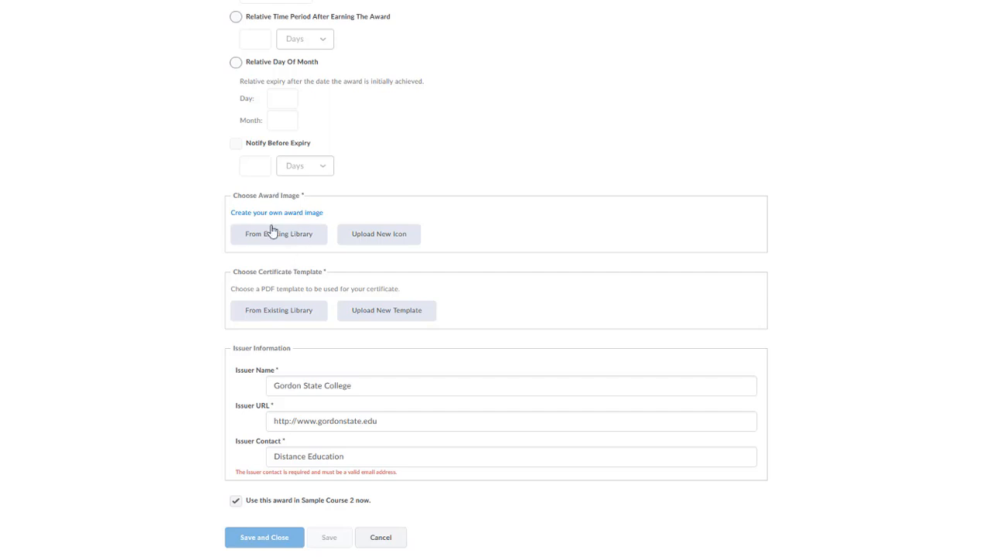
{"action": "left_click", "coordinate": [296, 240]}
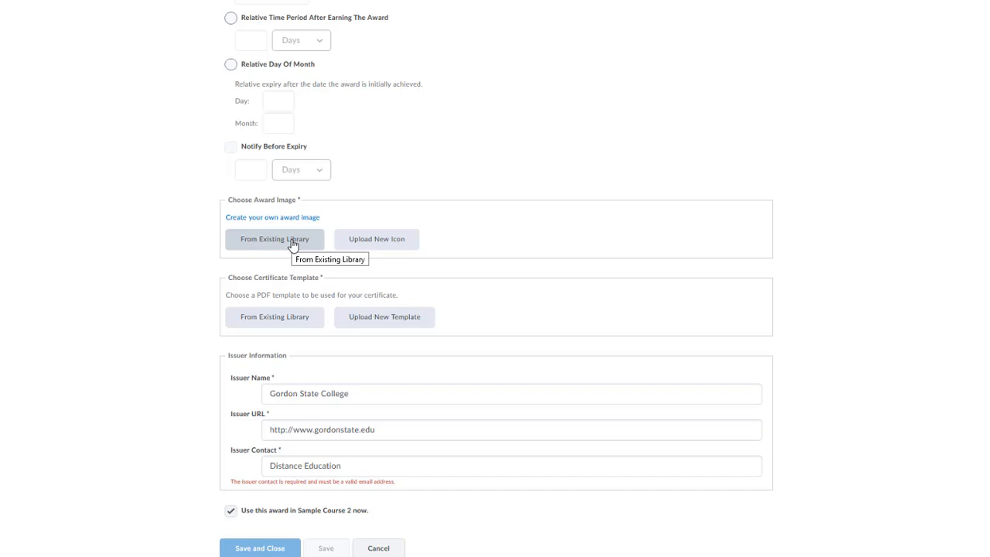
Choose Badge_Hand_Out.png from the existing image library as the certificate's award image
{"action": "left_click", "coordinate": [292, 242]}
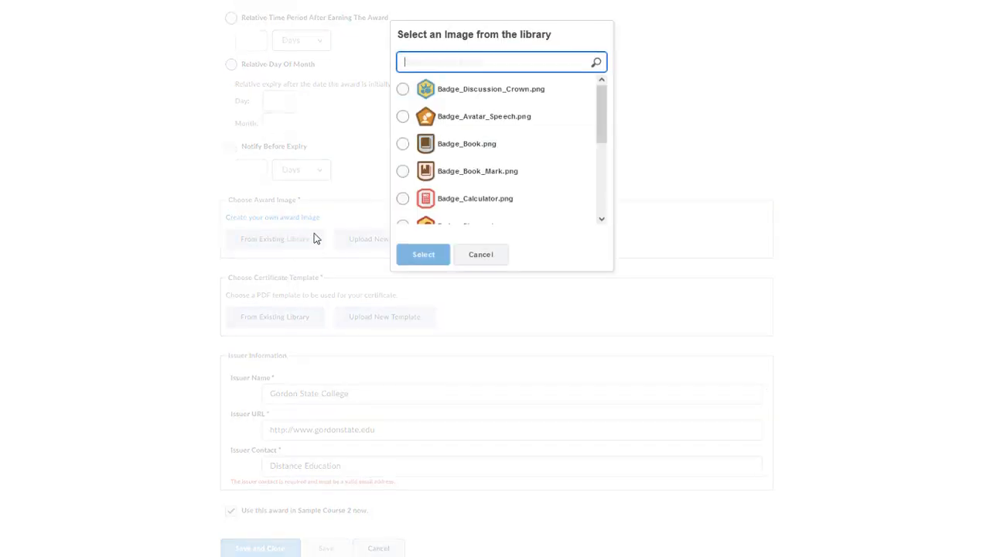
{"action": "scroll", "coordinate": [510, 166], "scroll_direction": "down", "scroll_amount": 3}
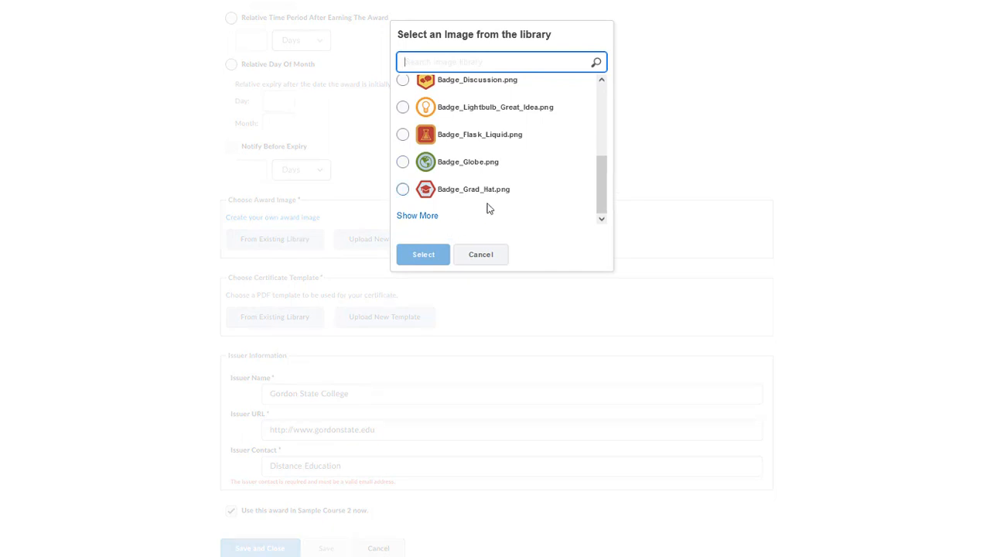
{"action": "scroll", "coordinate": [488, 208], "scroll_direction": "up", "scroll_amount": 1}
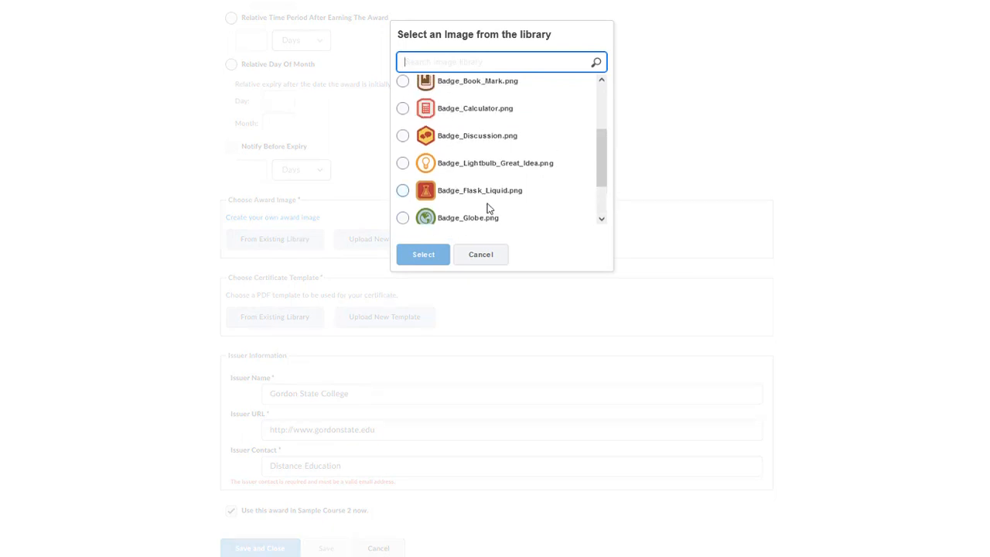
{"action": "scroll", "coordinate": [487, 208], "scroll_direction": "down", "scroll_amount": 1}
{"action": "left_click", "coordinate": [467, 217]}
{"action": "scroll", "coordinate": [468, 216], "scroll_direction": "down", "scroll_amount": 1}
{"action": "left_click", "coordinate": [425, 255]}
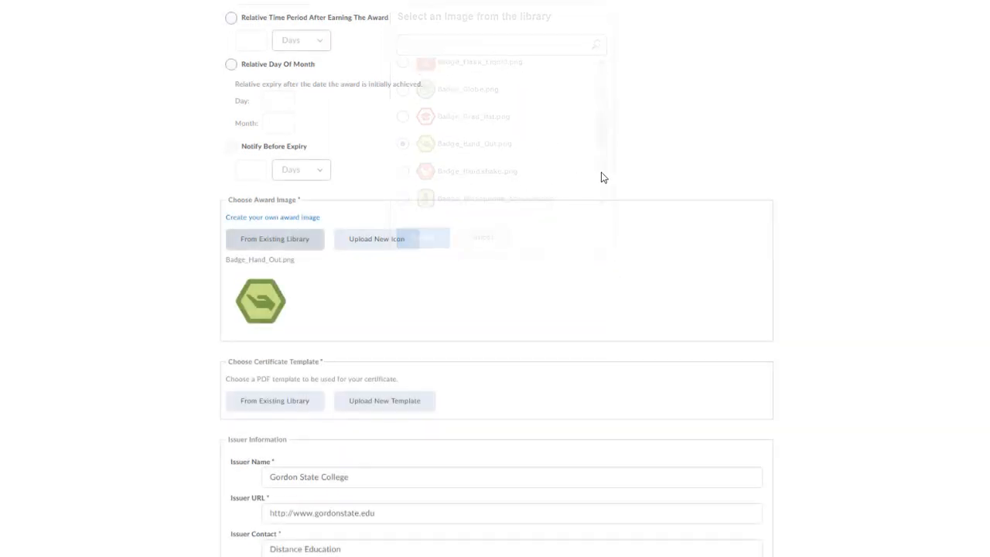
{"action": "scroll", "coordinate": [523, 225], "scroll_direction": "down", "scroll_amount": 1}
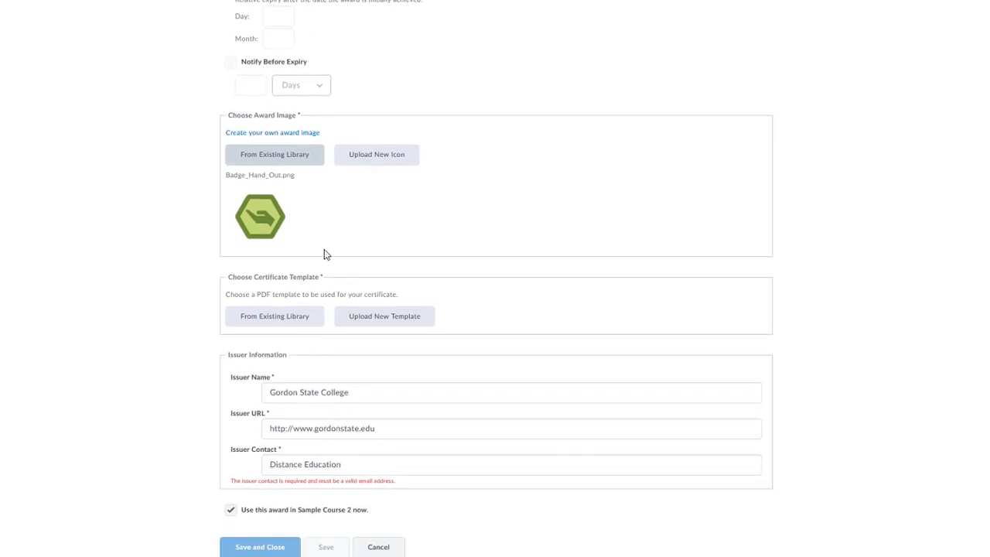
Browse the existing PDF templates and preview Certificate1_Sample_Template_V1.1.pdf
{"action": "left_click", "coordinate": [291, 320]}
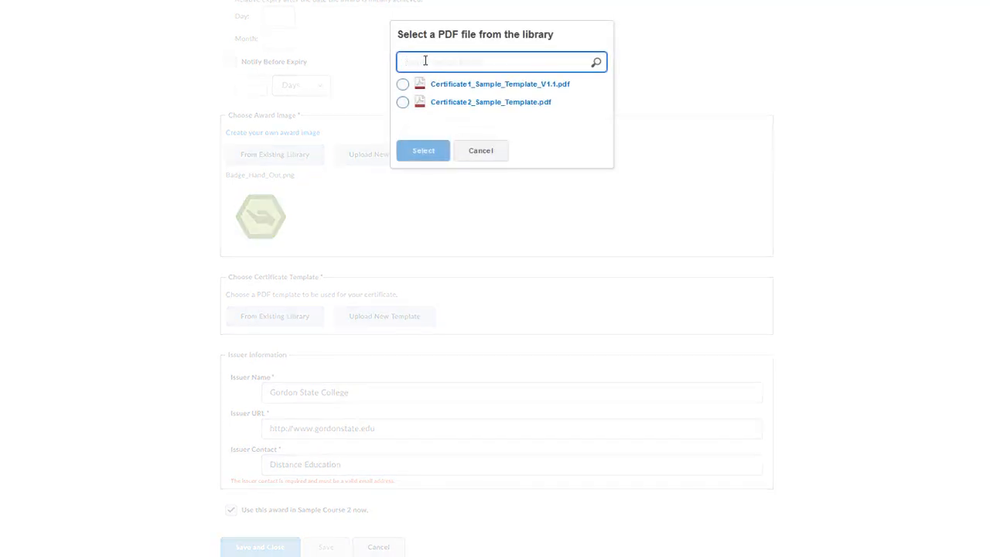
{"action": "left_click", "coordinate": [469, 150]}
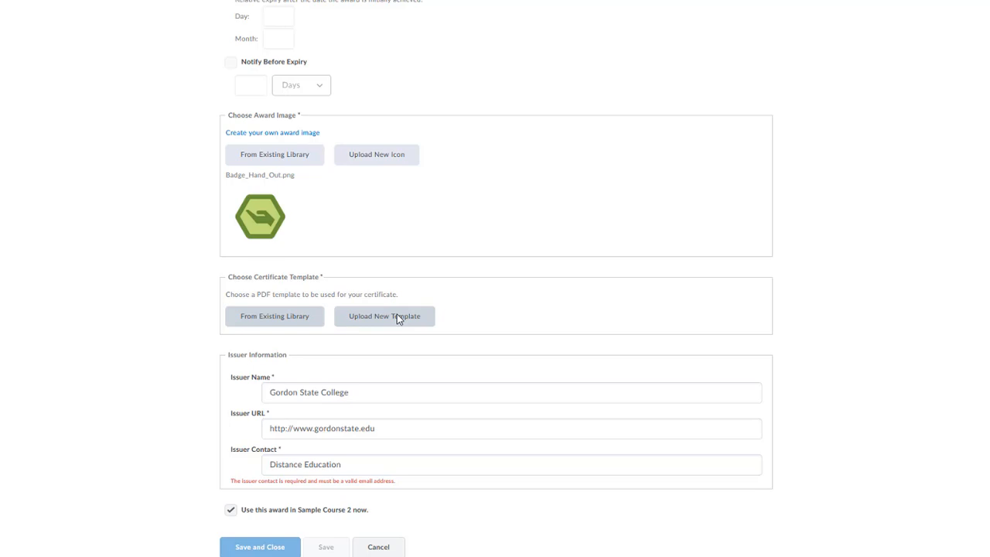
{"action": "left_click", "coordinate": [267, 320]}
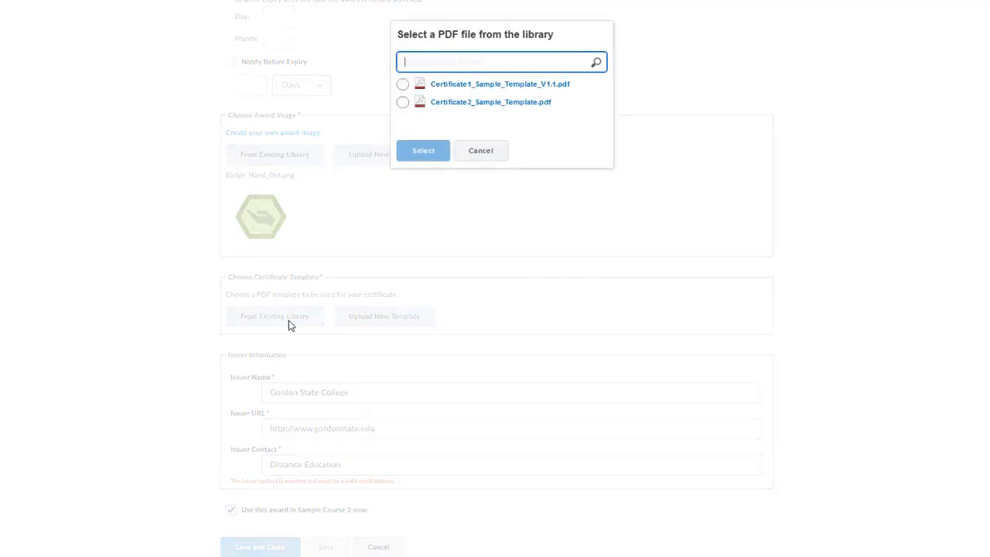
{"action": "left_click", "coordinate": [448, 84]}
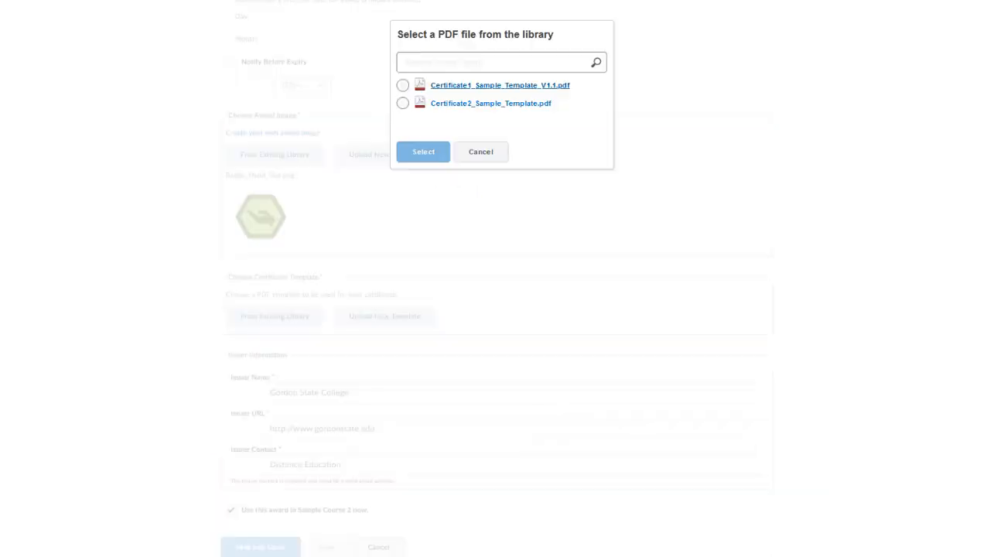
{"action": "left_click", "coordinate": [460, 156]}
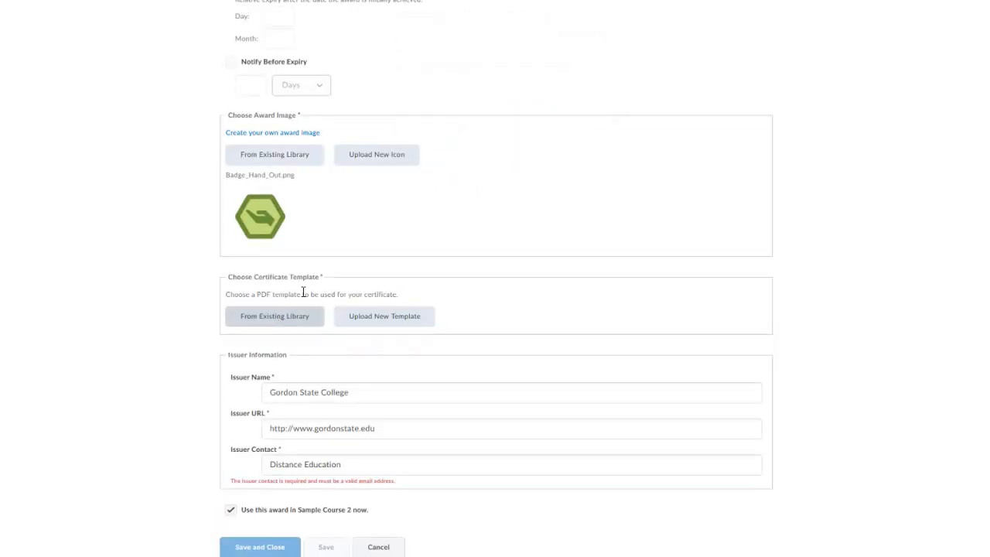
Attach Certificate1_Sample_Template_V1.1.pdf, update the issuer contact e-mail, and save the certificate
{"action": "left_click", "coordinate": [278, 315]}
{"action": "left_click", "coordinate": [401, 83]}
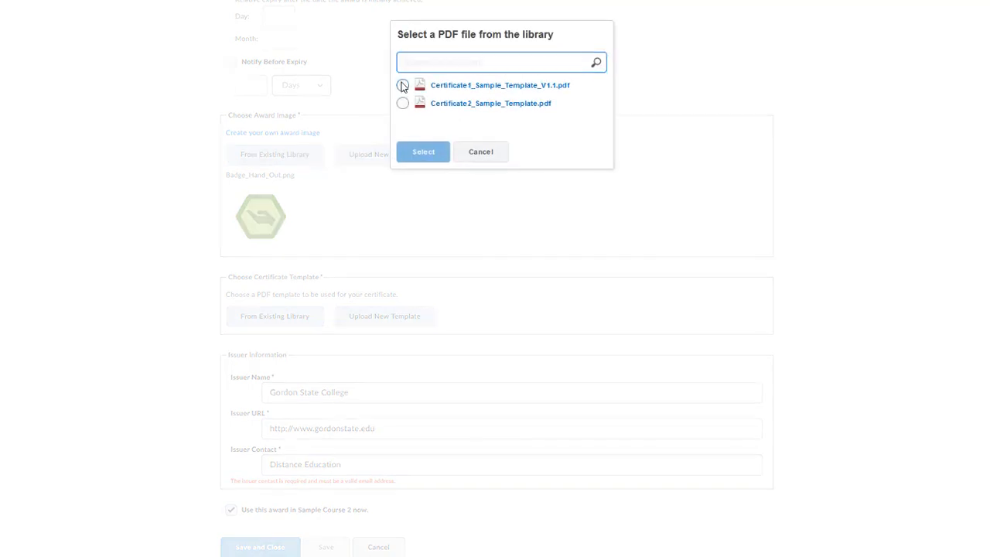
{"action": "left_click", "coordinate": [407, 154]}
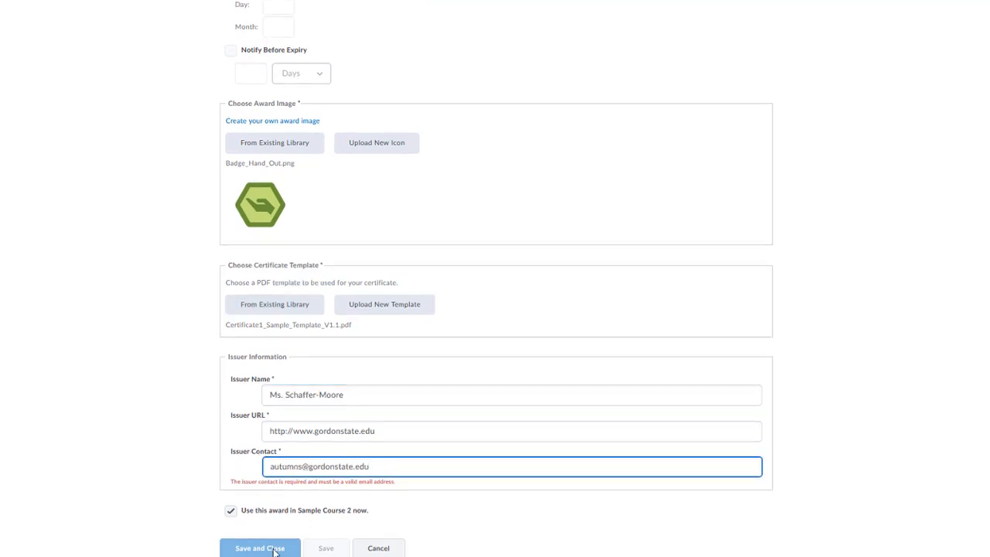
{"action": "left_click", "coordinate": [395, 458]}
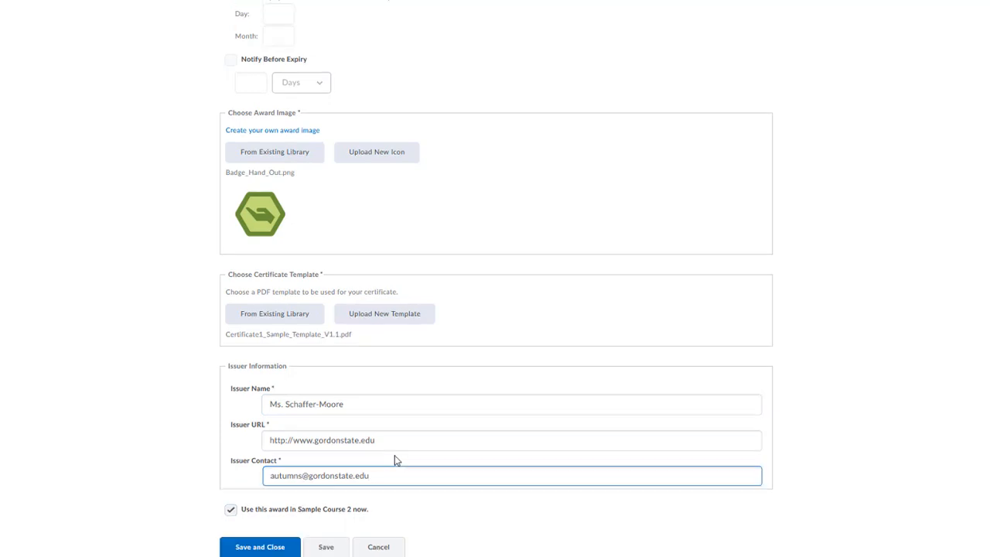
{"action": "left_click", "coordinate": [283, 546]}
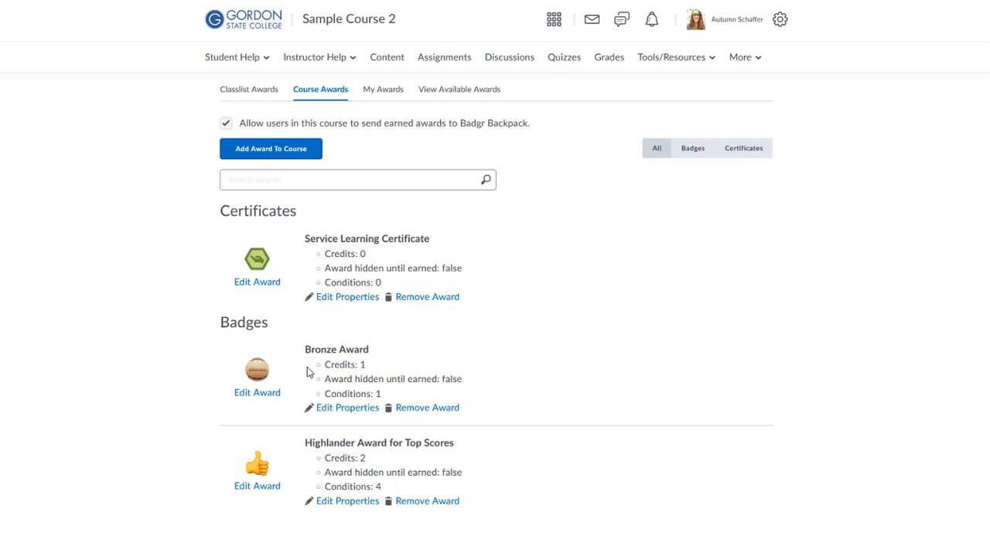
Add a 'Submission to folder' release condition on Assignment 1 to the certificate and save it
{"action": "left_click", "coordinate": [344, 298]}
{"action": "left_click", "coordinate": [340, 276]}
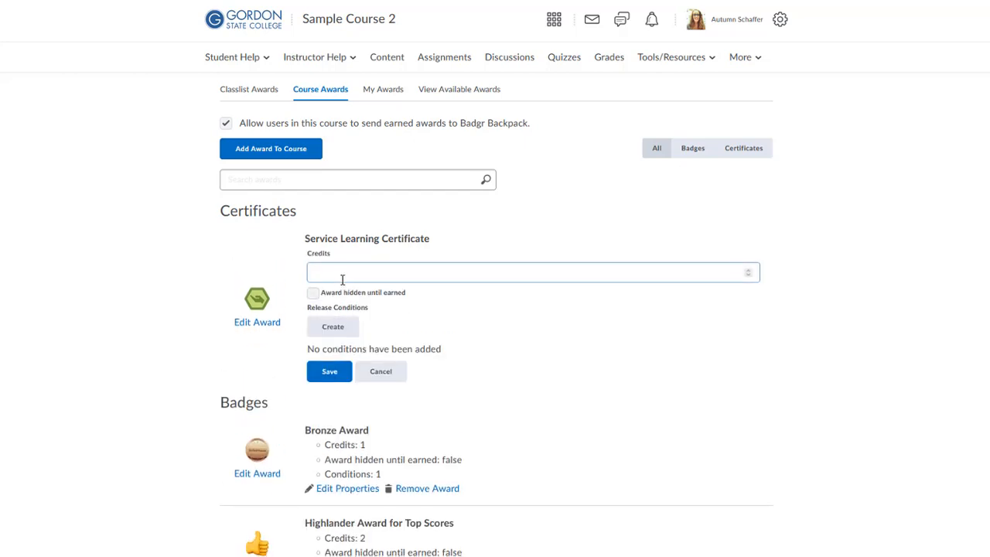
{"action": "left_click", "coordinate": [326, 333]}
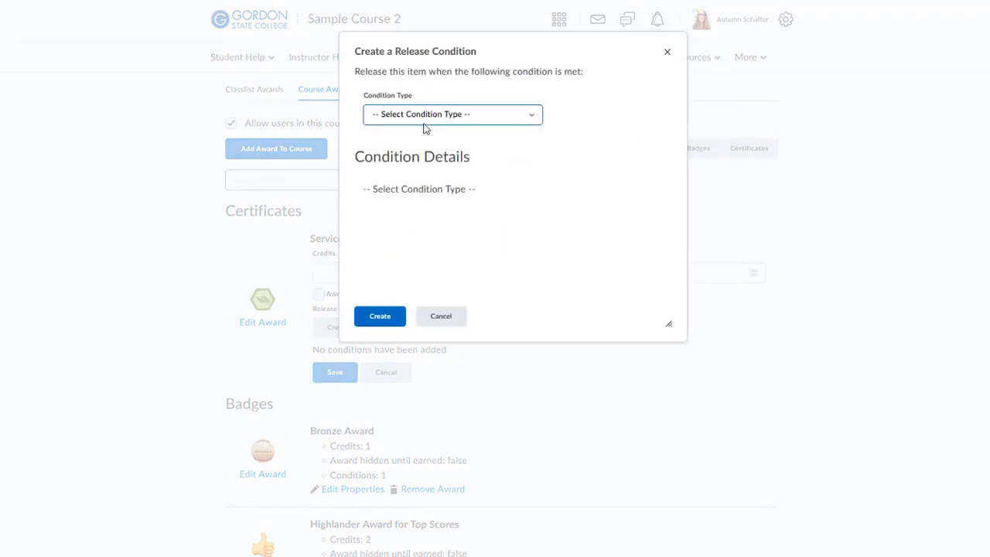
{"action": "left_click", "coordinate": [424, 128]}
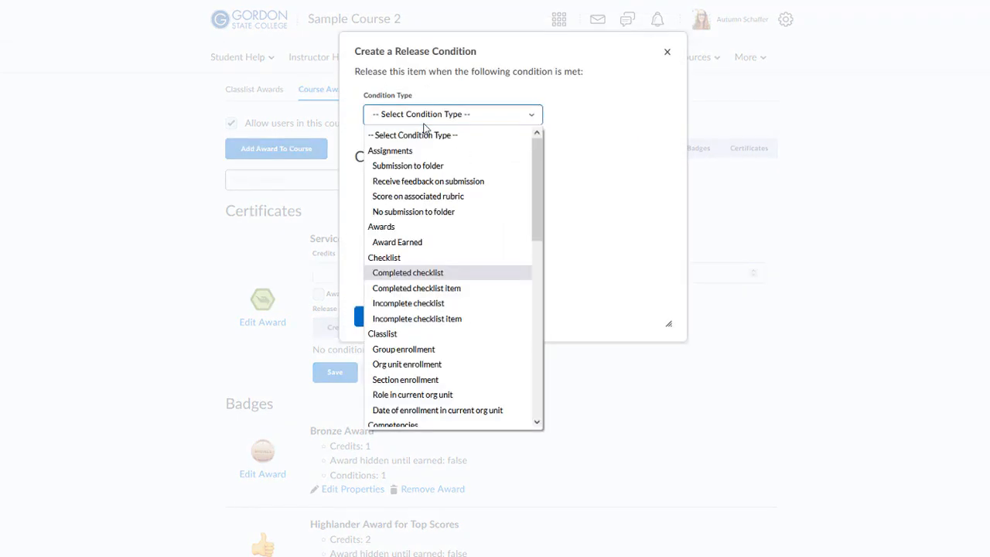
{"action": "left_click", "coordinate": [420, 166]}
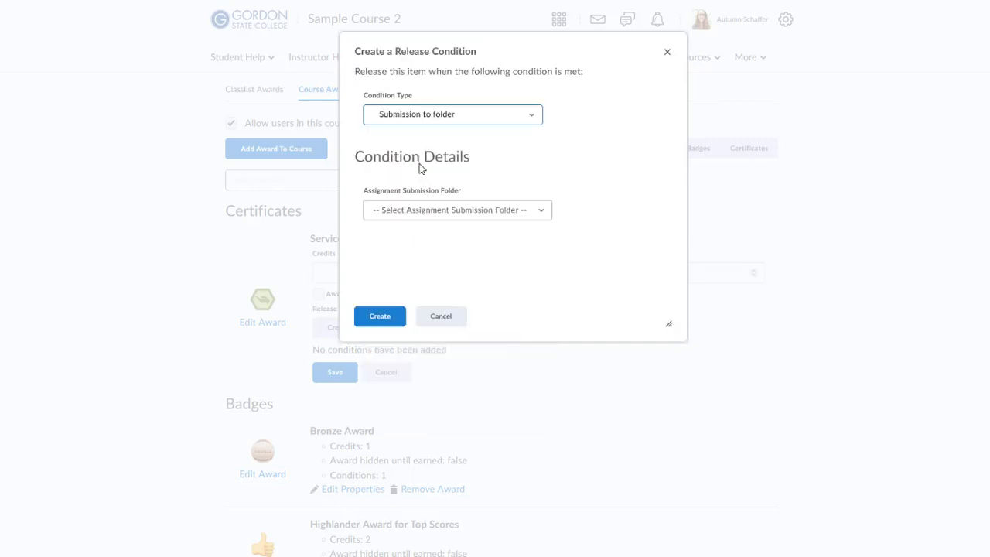
{"action": "left_click", "coordinate": [407, 212]}
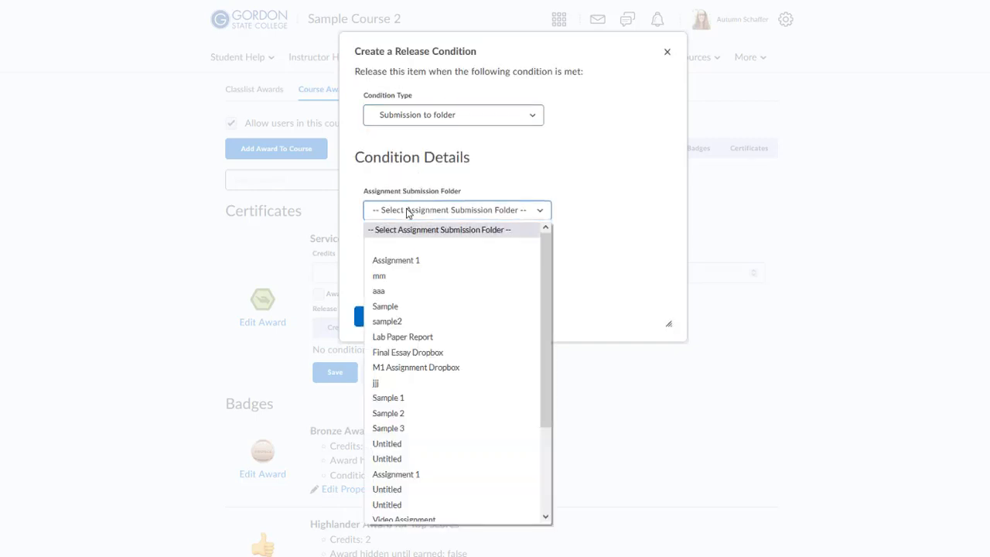
{"action": "left_click", "coordinate": [406, 262]}
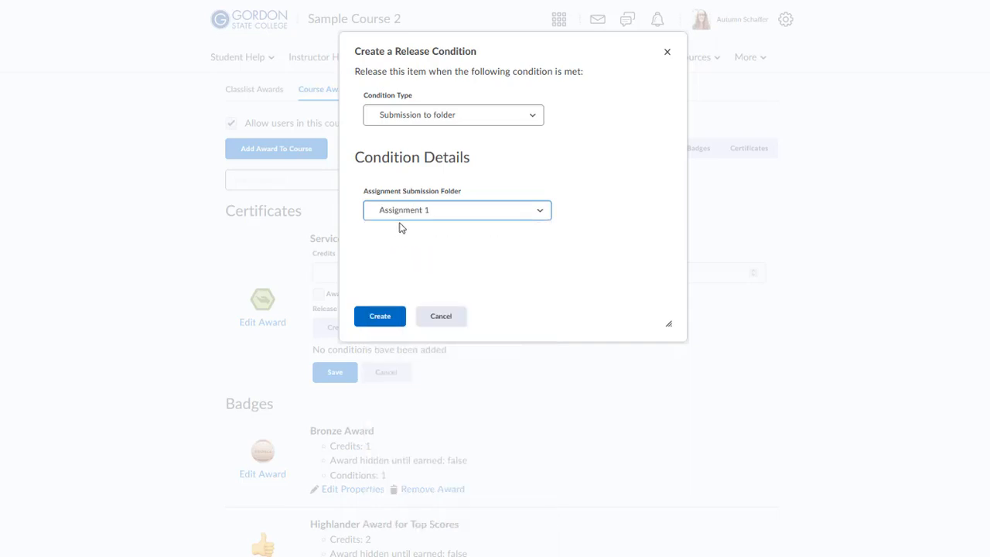
{"action": "left_click", "coordinate": [379, 317]}
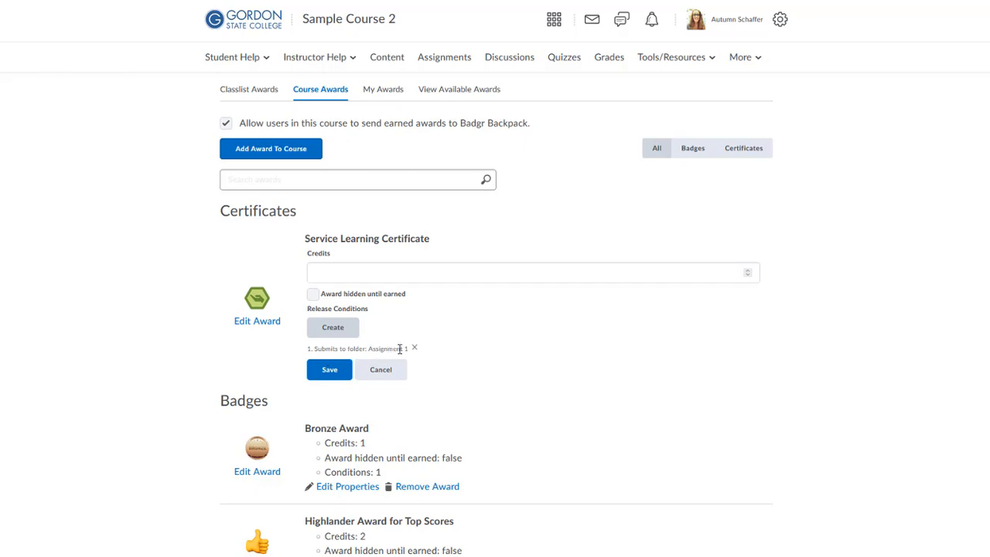
{"action": "left_click", "coordinate": [329, 370]}
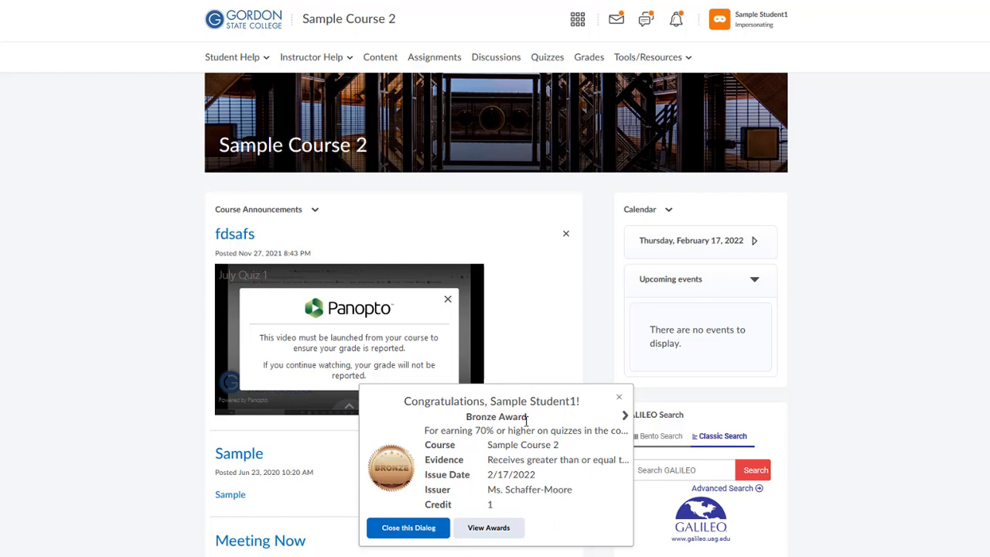
Advance the congratulations notice to the Service Learning Certificate and go to the My Awards page
{"action": "left_click", "coordinate": [626, 418]}
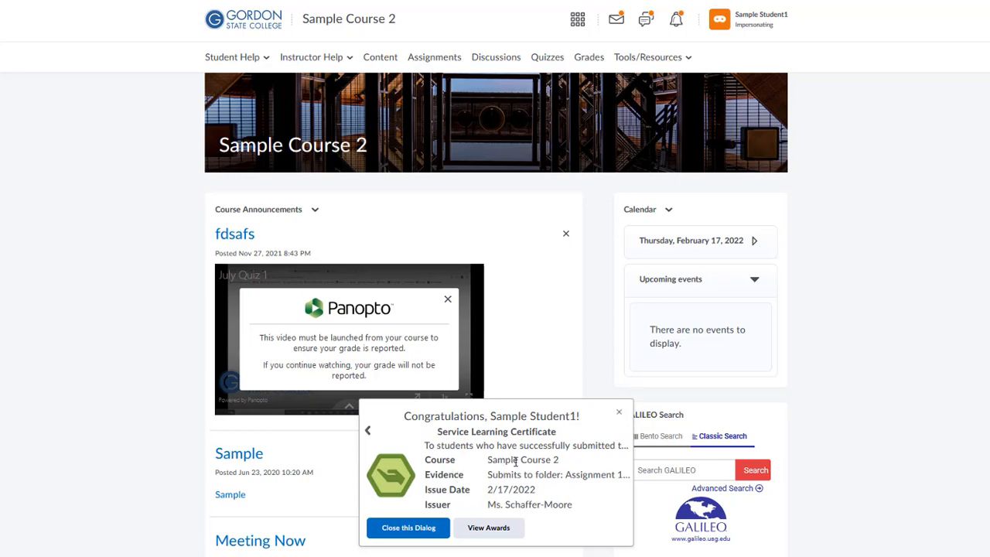
{"action": "left_click", "coordinate": [499, 529]}
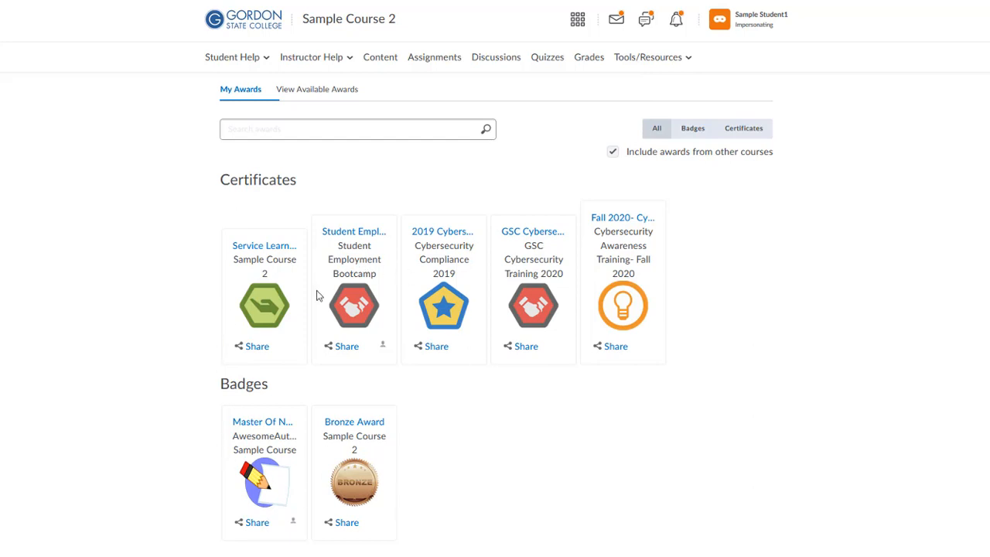
Generate the Service Learning Certificate PDF from its details and view it in the browser
{"action": "left_click", "coordinate": [242, 249]}
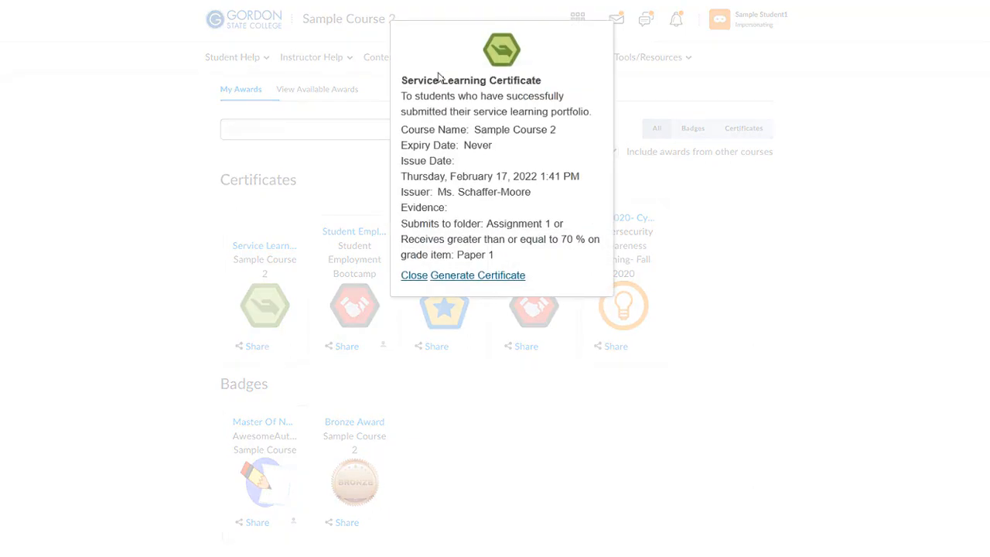
{"action": "left_click", "coordinate": [472, 276]}
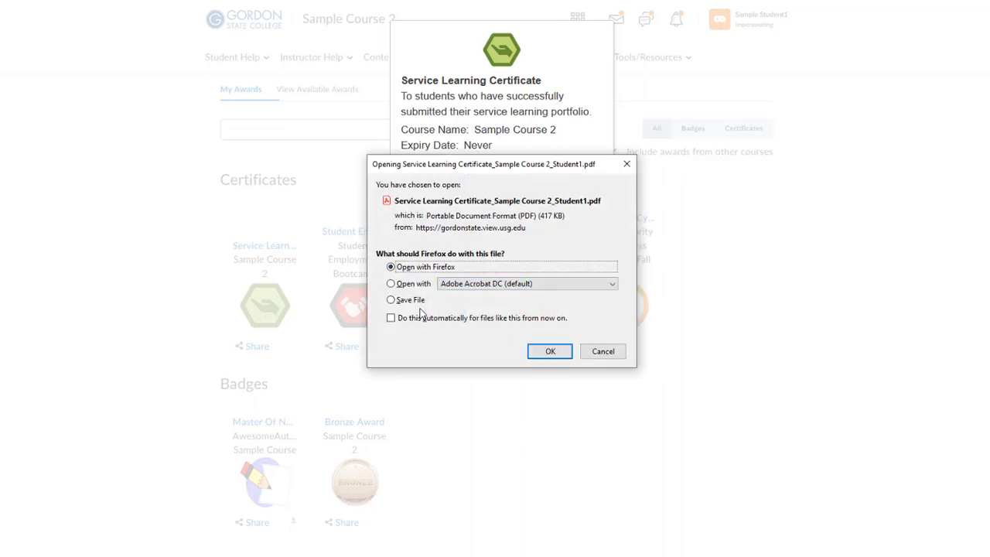
{"action": "key", "text": "Return"}
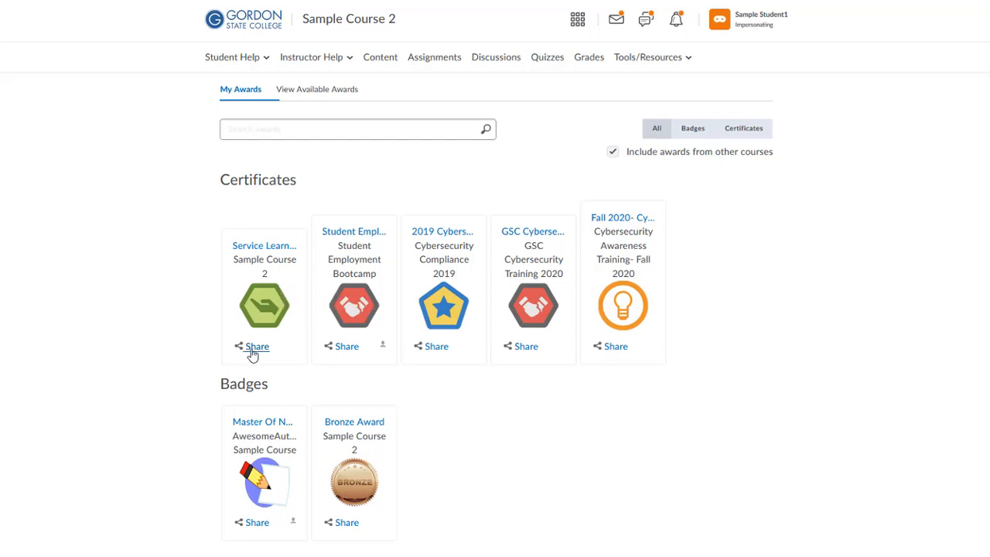
Share the Service Learning Certificate to the student's profile and close the sharing window
{"action": "left_click", "coordinate": [631, 62]}
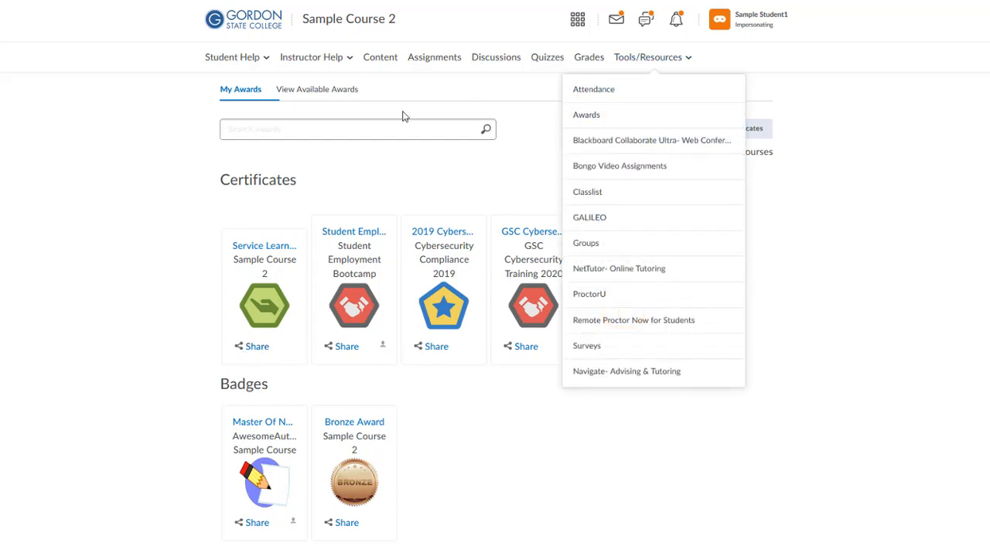
{"action": "left_click", "coordinate": [256, 348]}
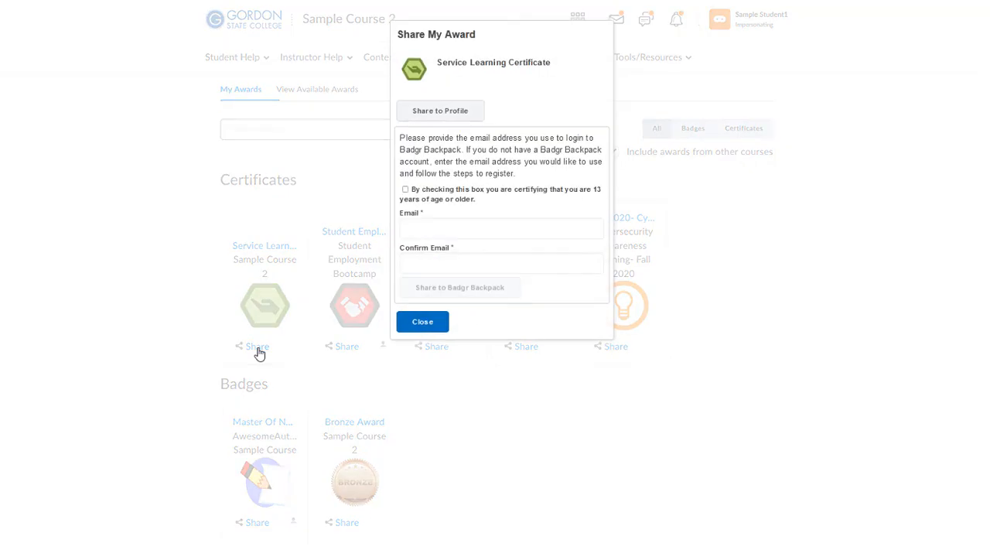
{"action": "left_click", "coordinate": [462, 115]}
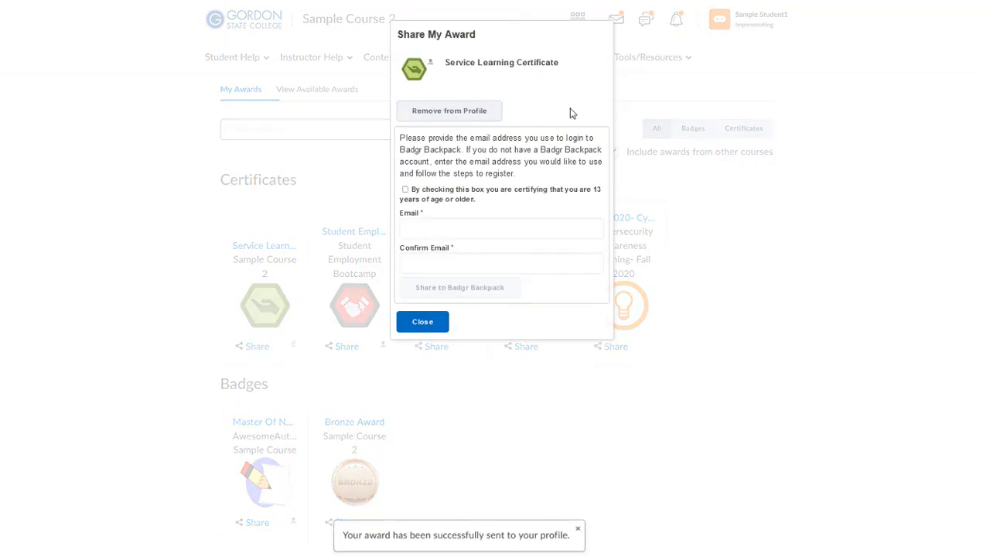
{"action": "left_click", "coordinate": [423, 321]}
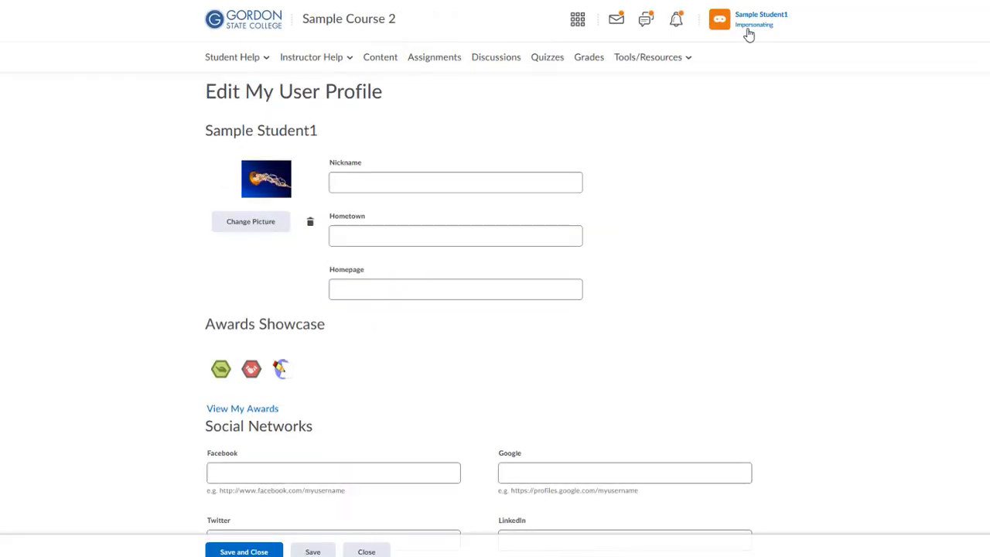
Highlight the Awards Showcase badges, including the Service Learning Certificate, on the student's profile
{"action": "left_click", "coordinate": [748, 35]}
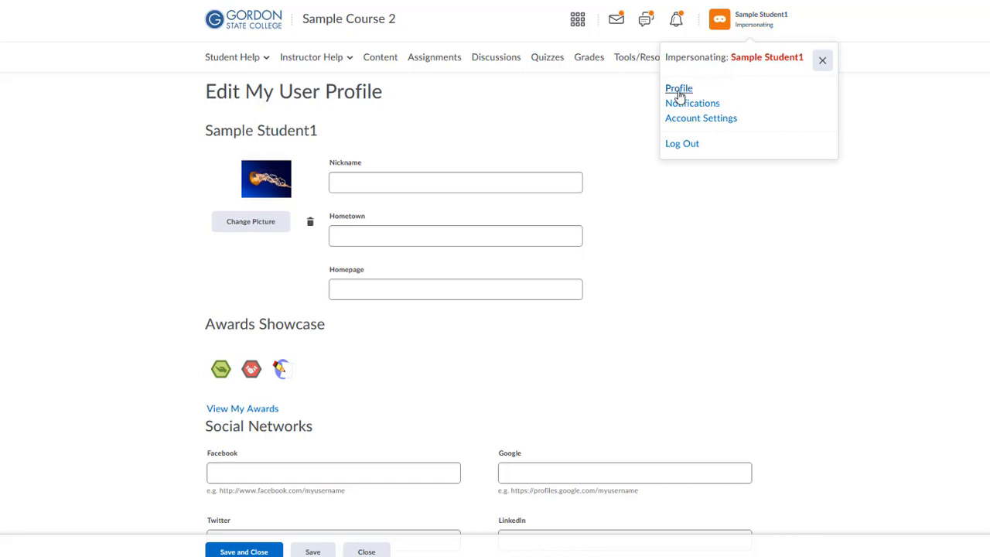
{"action": "left_click", "coordinate": [345, 349]}
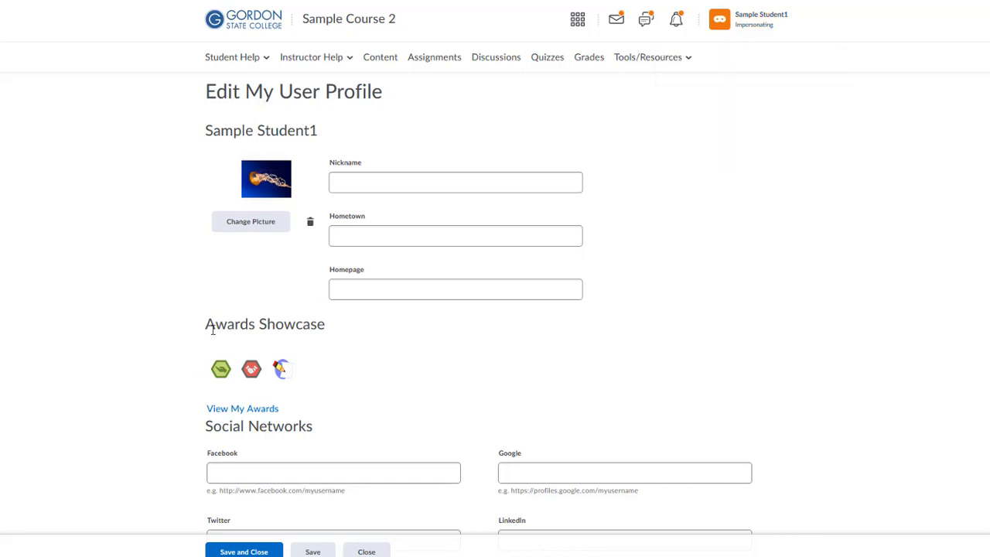
{"action": "left_click_drag", "start_coordinate": [206, 330], "coordinate": [467, 367]}
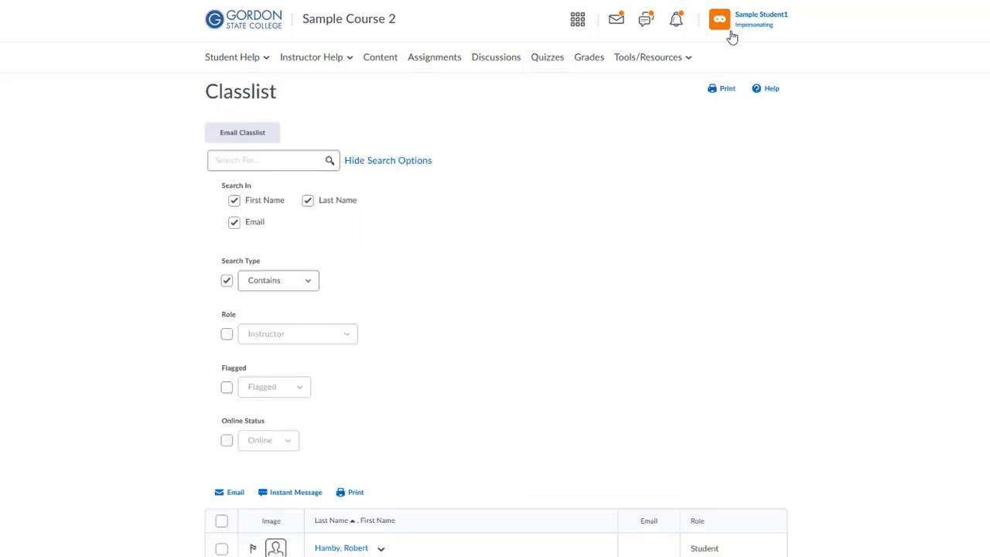
View the Sample Course 2 Classlist with its seven members
{"action": "left_click", "coordinate": [648, 59]}
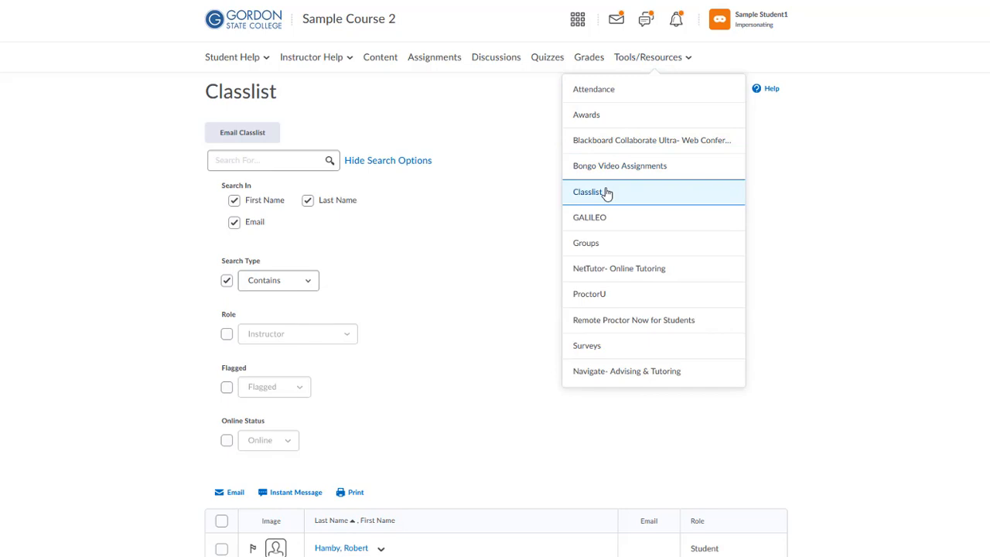
{"action": "left_click", "coordinate": [777, 227]}
{"action": "scroll", "coordinate": [488, 299], "scroll_direction": "down", "scroll_amount": 2}
{"action": "scroll", "coordinate": [486, 303], "scroll_direction": "down", "scroll_amount": 1}
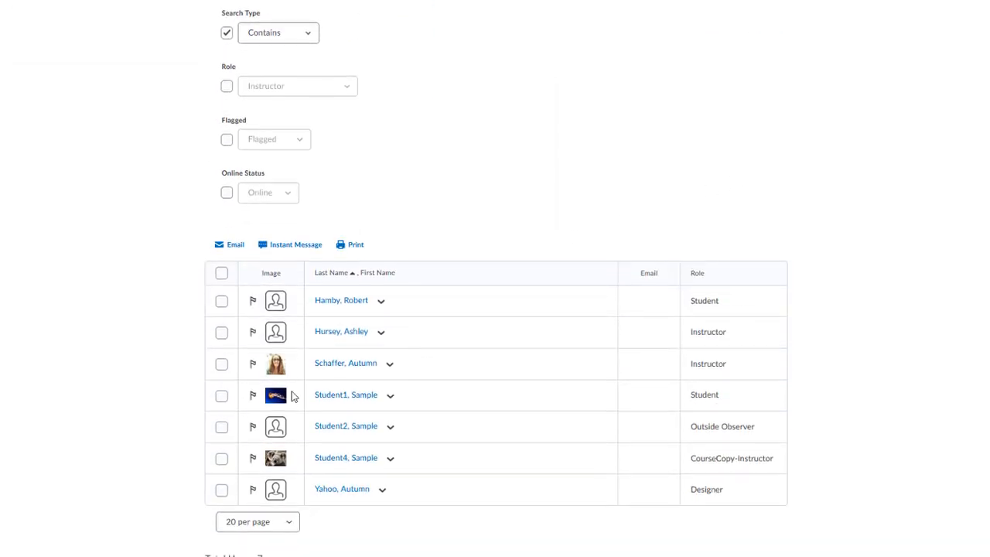